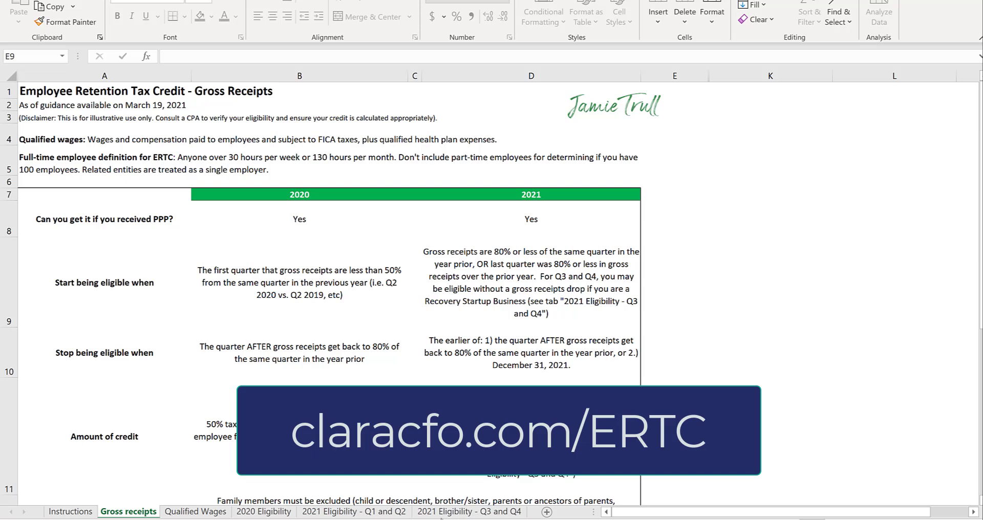
Review the 2021 Q3 and Q4 eligibility chart and the Gross receipts sheet, from its rules down to the 2019 and 2020 quarterly entry table.
click(262, 511)
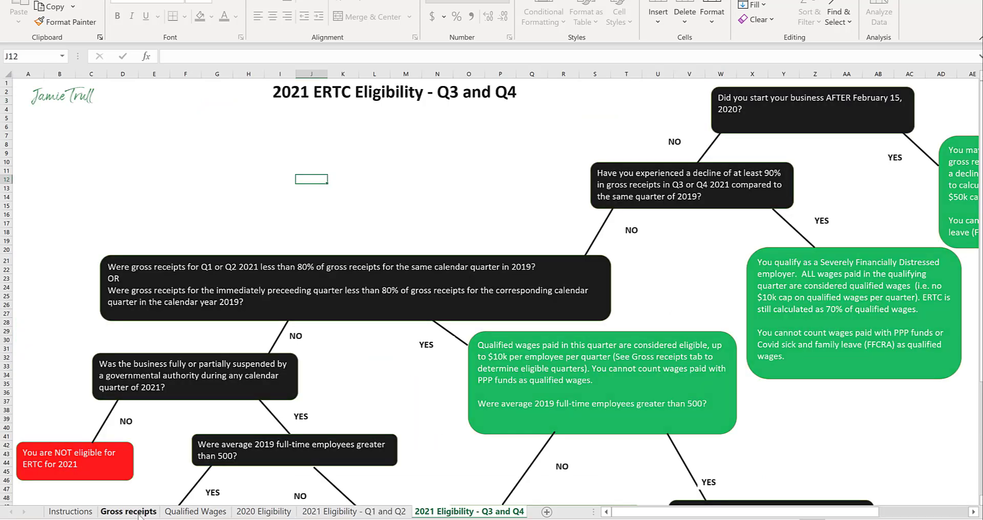
click(146, 512)
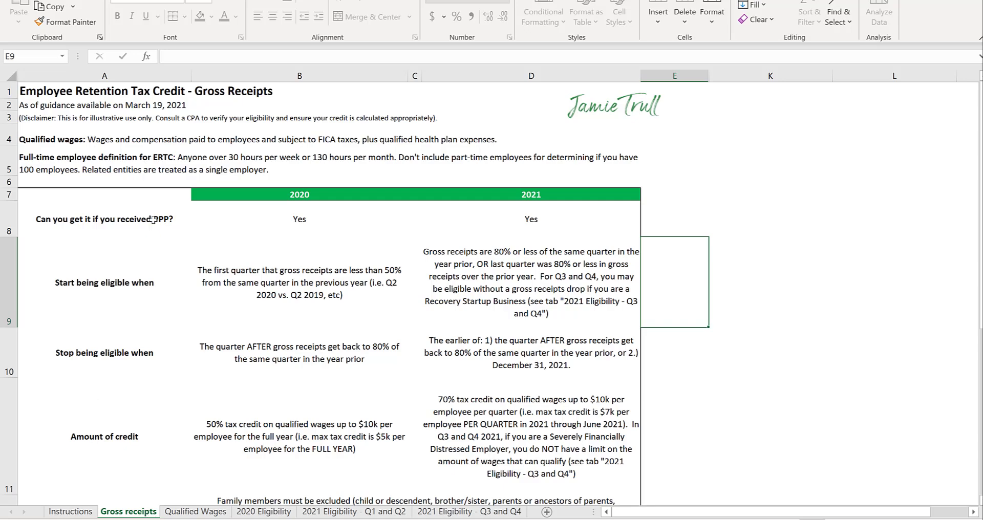
scroll(201, 318, down, 4)
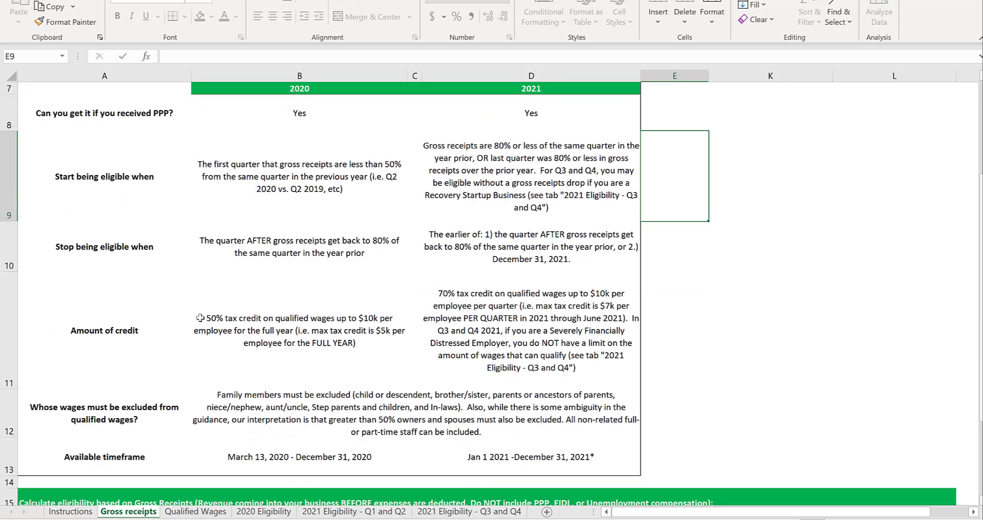
scroll(200, 318, down, 1)
scroll(200, 318, up, 2)
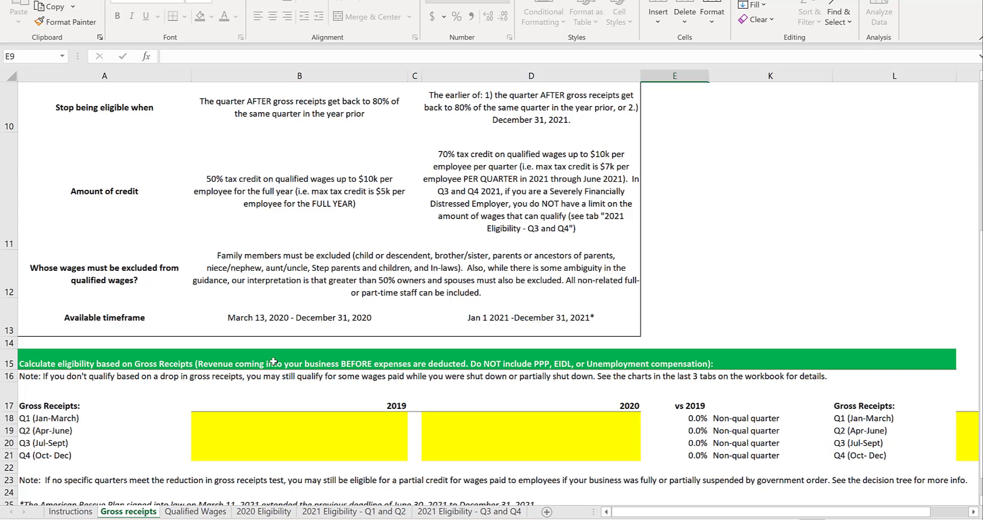
scroll(271, 358, down, 1)
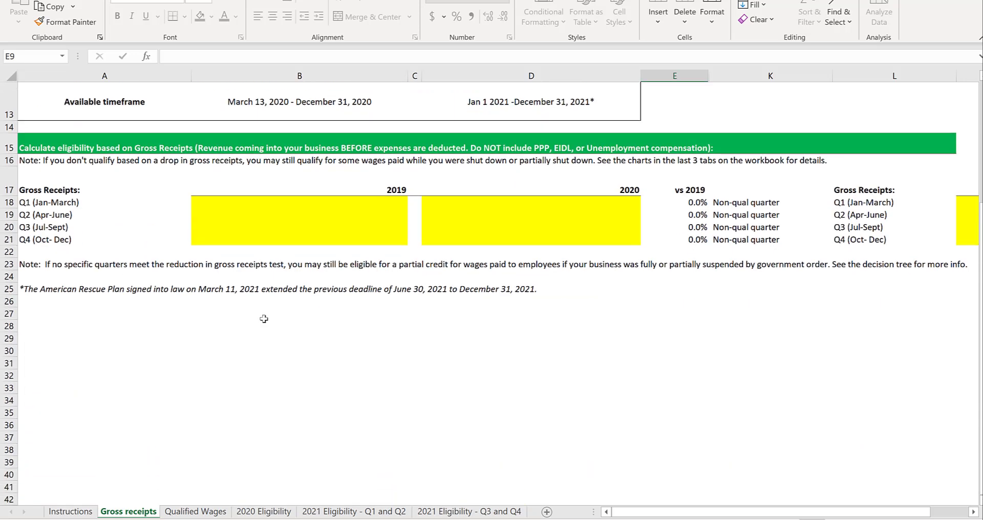
click(222, 207)
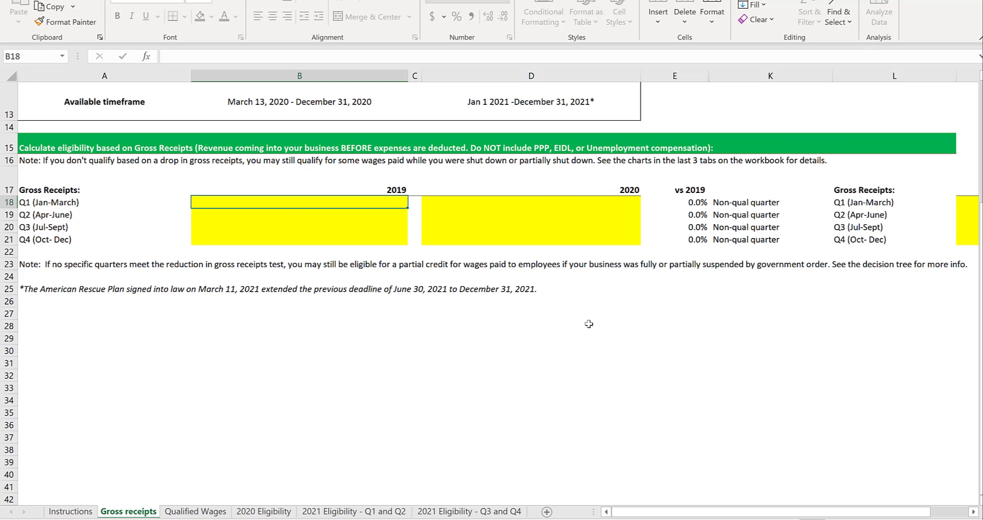
click(599, 186)
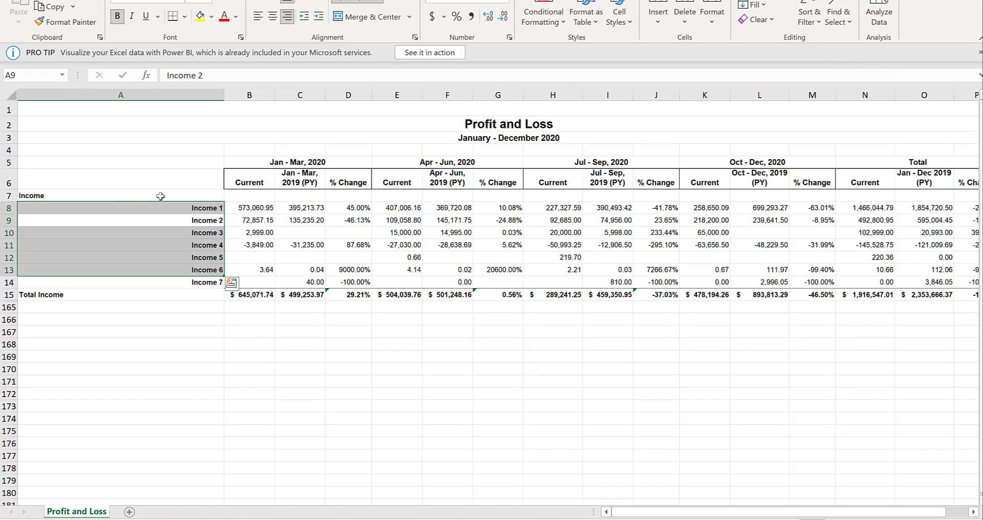
Examine the current-year, 2019 and percentage-change columns for the first two quarters in the Profit and Loss workbook.
click(265, 162)
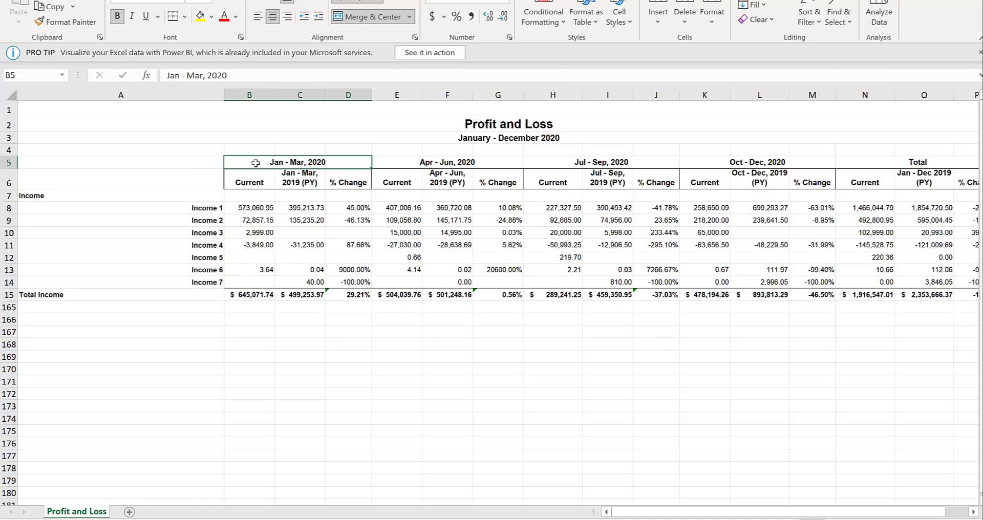
click(268, 185)
click(285, 181)
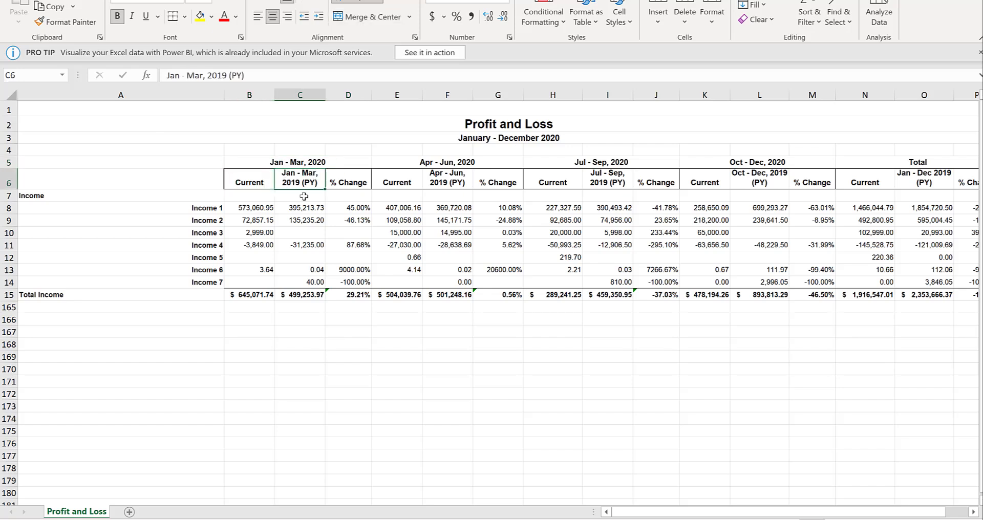
drag(341, 183, 356, 299)
click(348, 319)
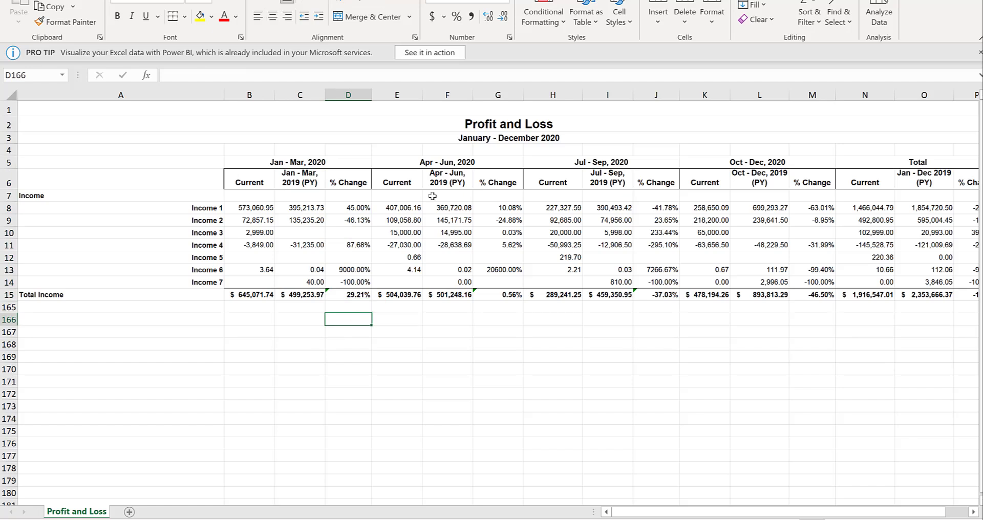
click(390, 179)
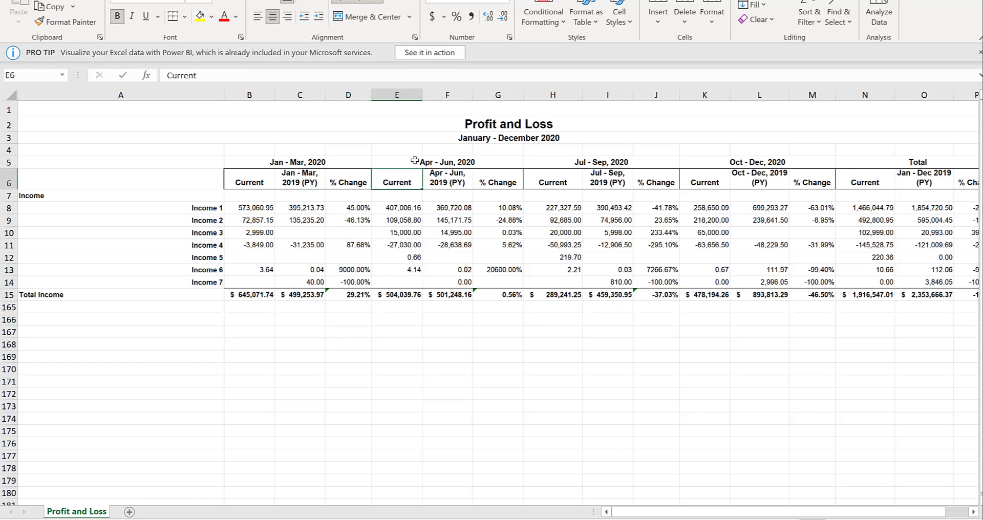
click(445, 179)
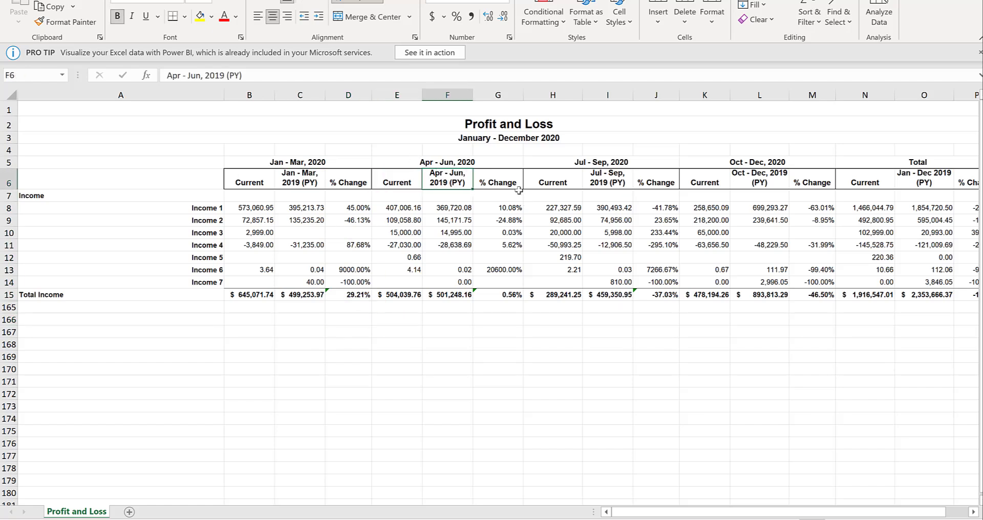
click(509, 295)
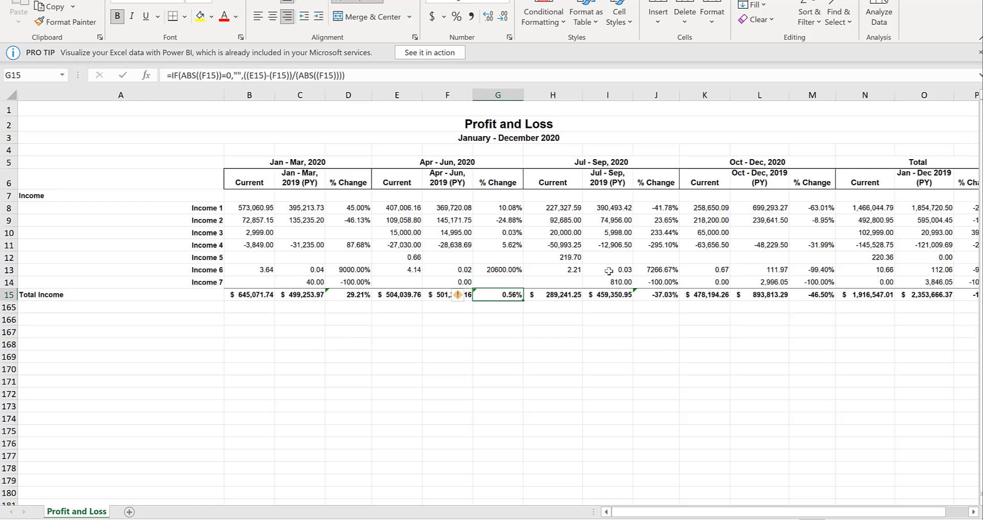
click(356, 318)
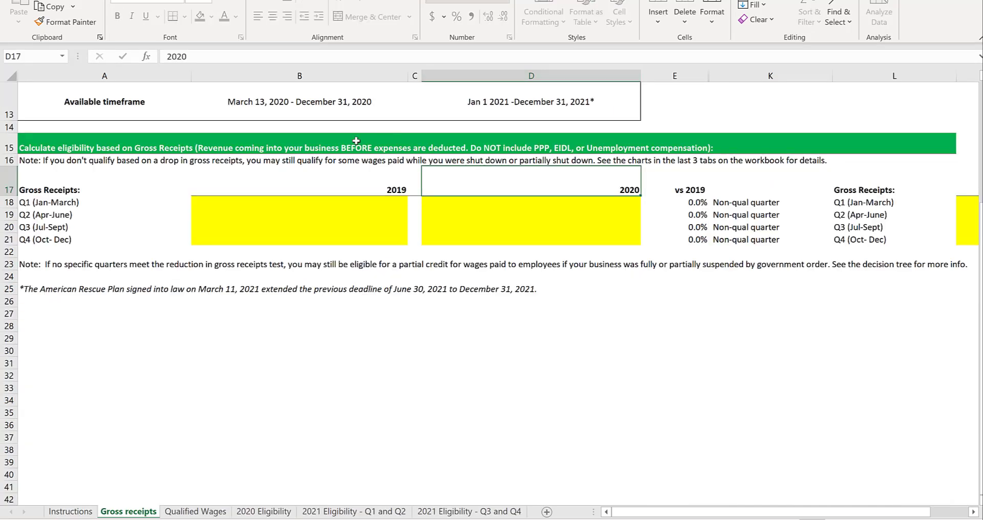
Read the 2020 rule for when eligibility starts on the Gross receipts sheet.
scroll(356, 140, up, 1)
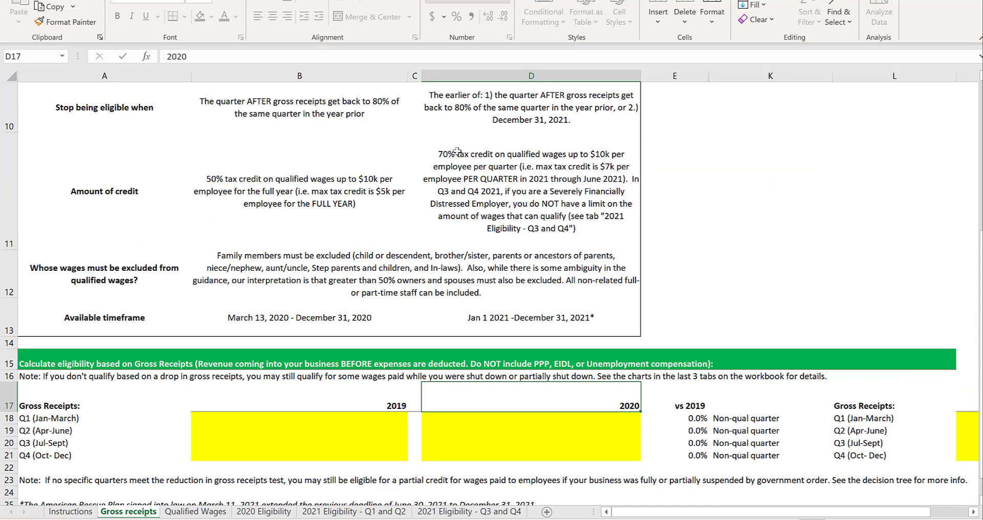
scroll(400, 174, up, 1)
scroll(400, 175, up, 1)
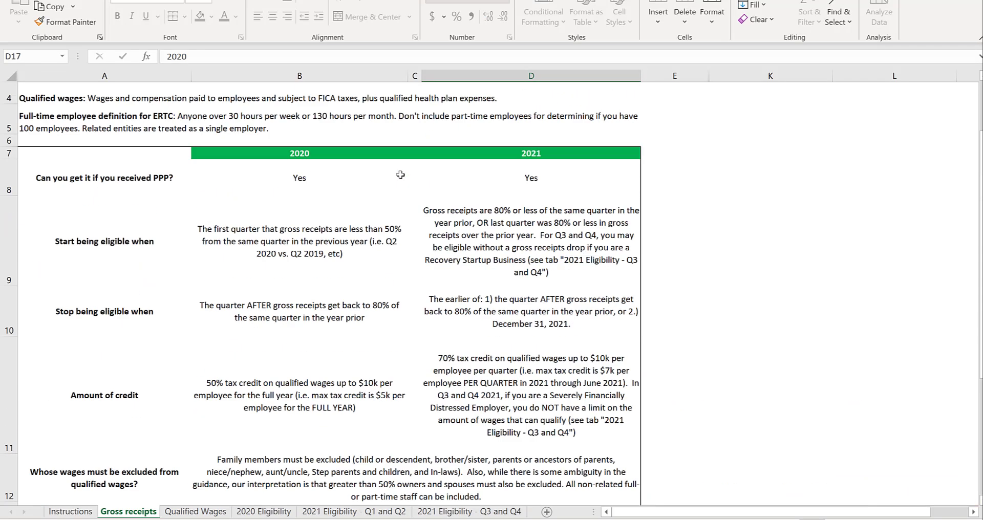
click(357, 241)
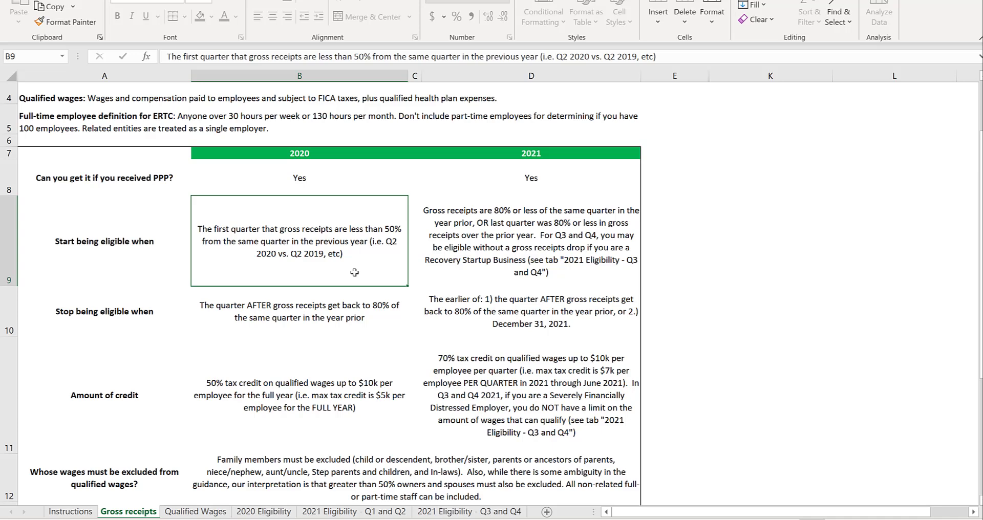
Compare the Total Income percentage change of each 2020 quarter against 2019 in the Profit and Loss workbook.
key(alt+Tab)
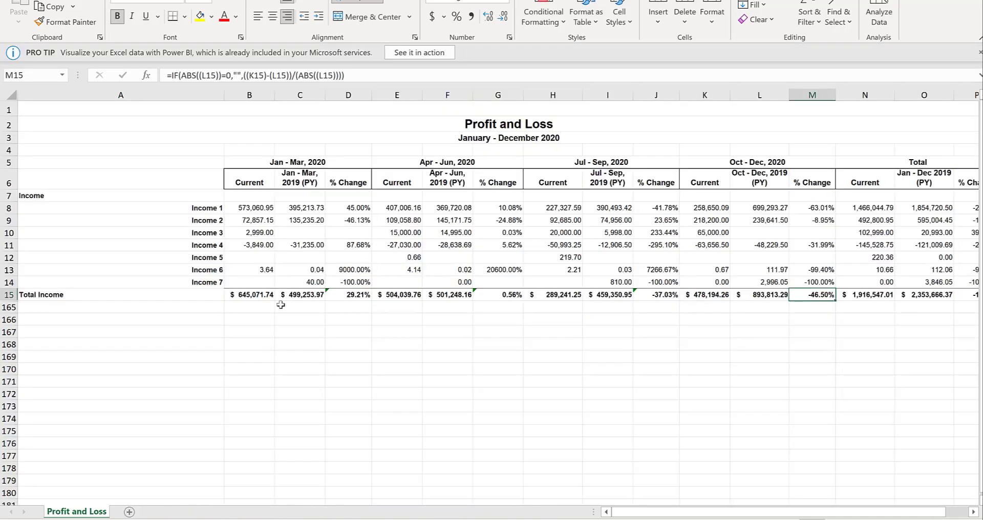
click(345, 296)
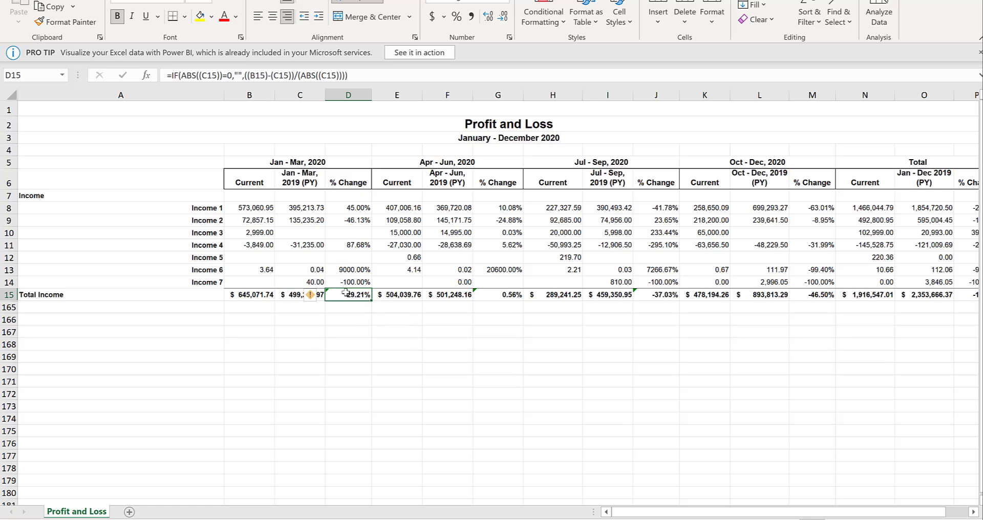
click(507, 297)
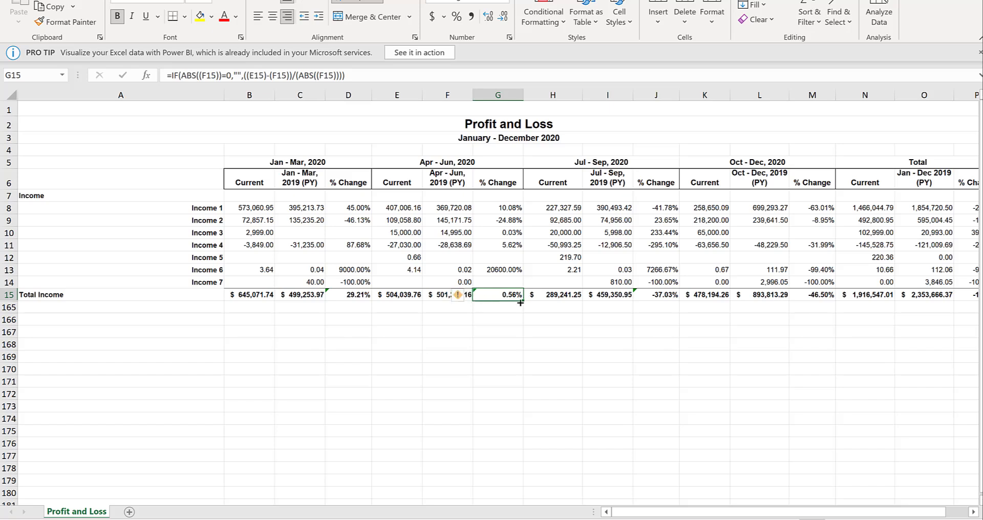
click(657, 303)
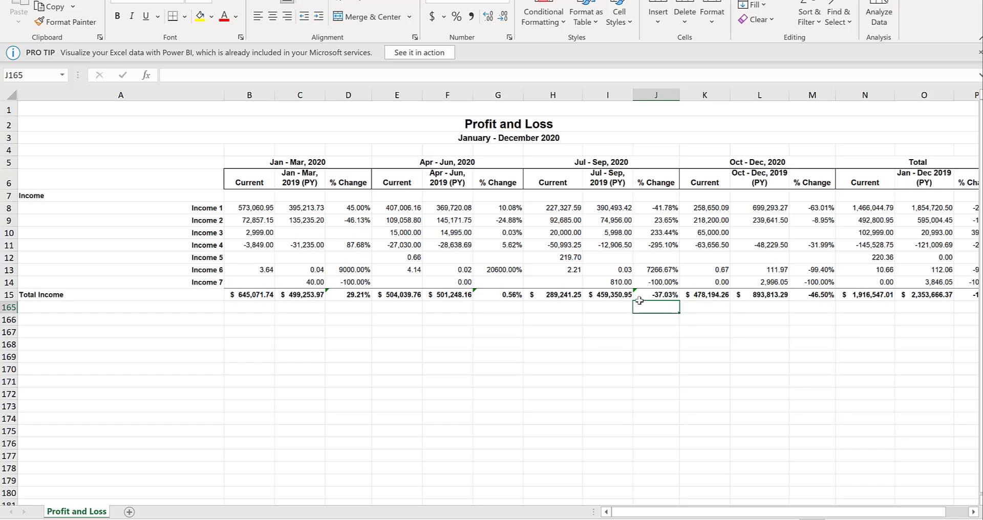
click(640, 295)
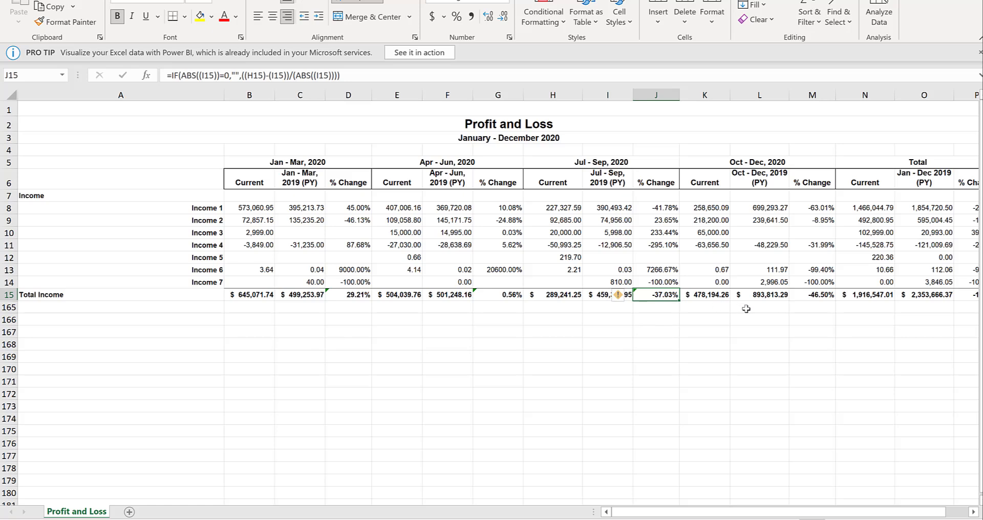
click(798, 296)
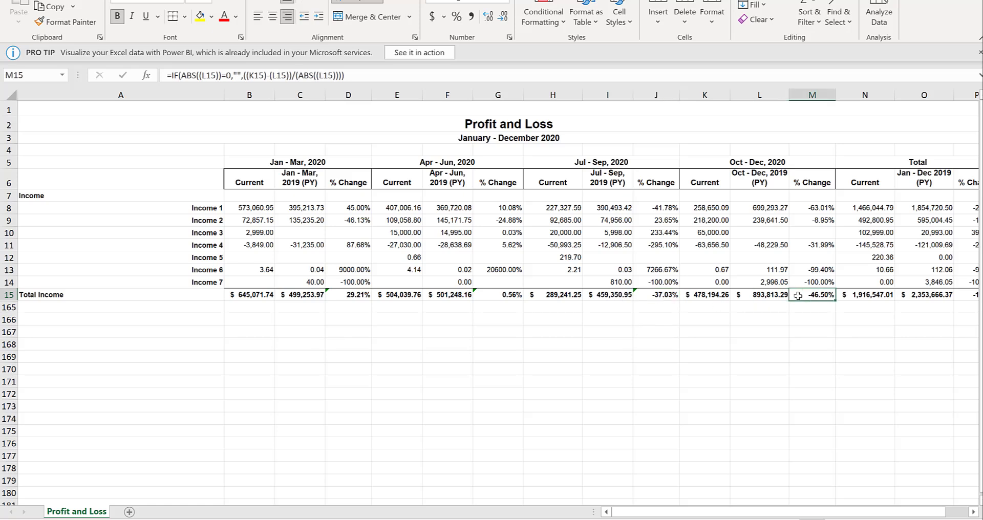
click(645, 298)
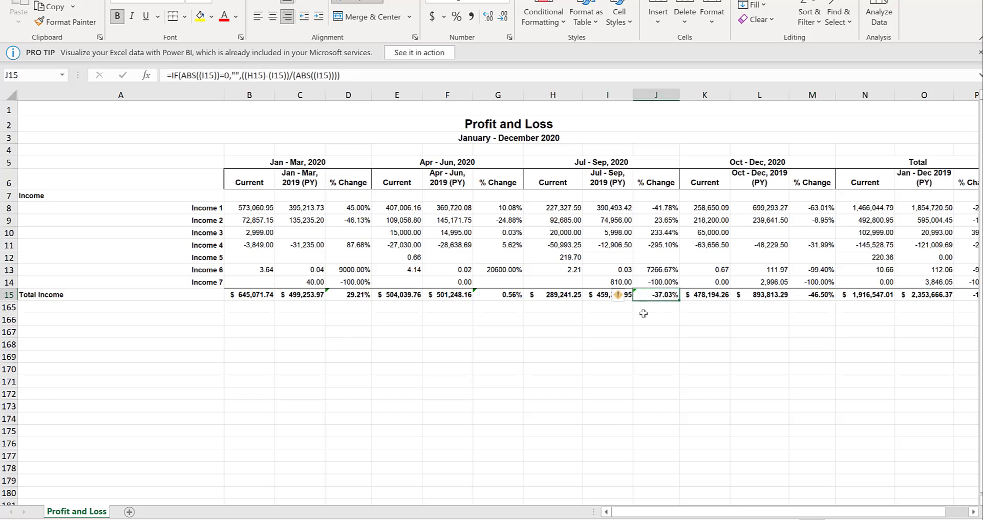
click(814, 297)
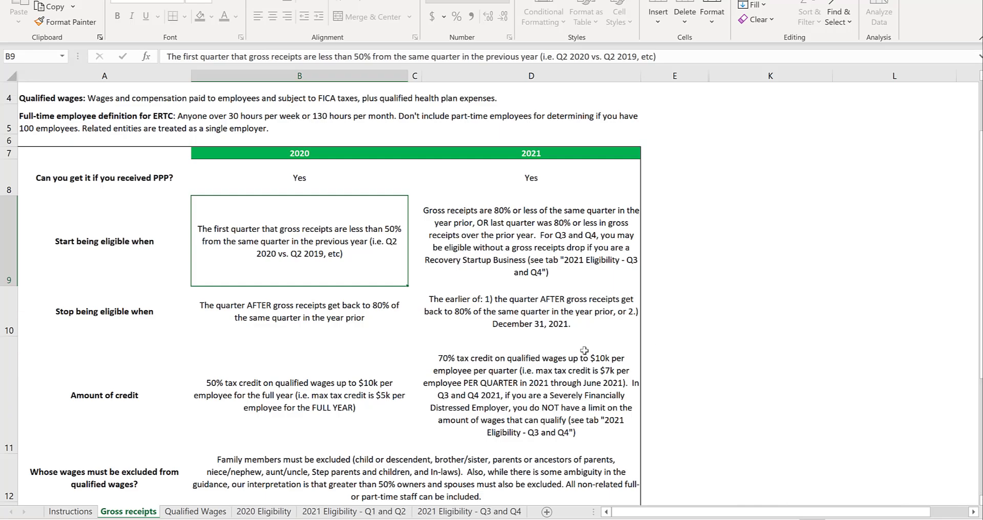
Enter 499253.97 as the Q1 2019 gross receipts on the Gross receipts sheet.
drag(297, 153, 240, 424)
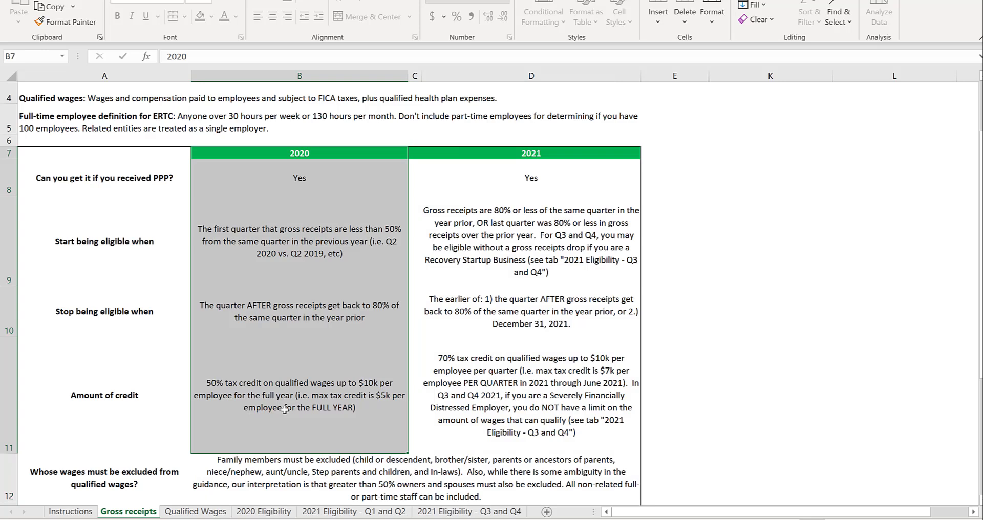
scroll(300, 262, down, 2)
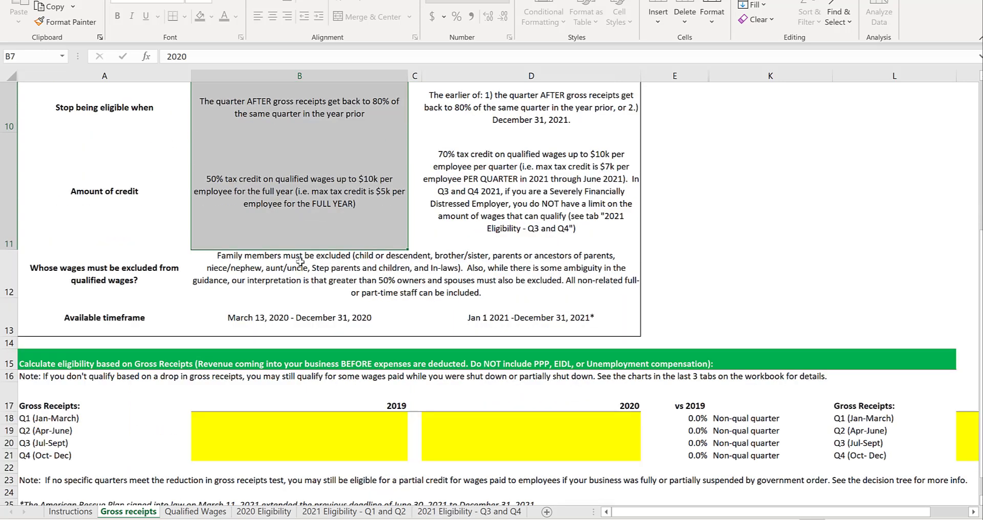
click(378, 414)
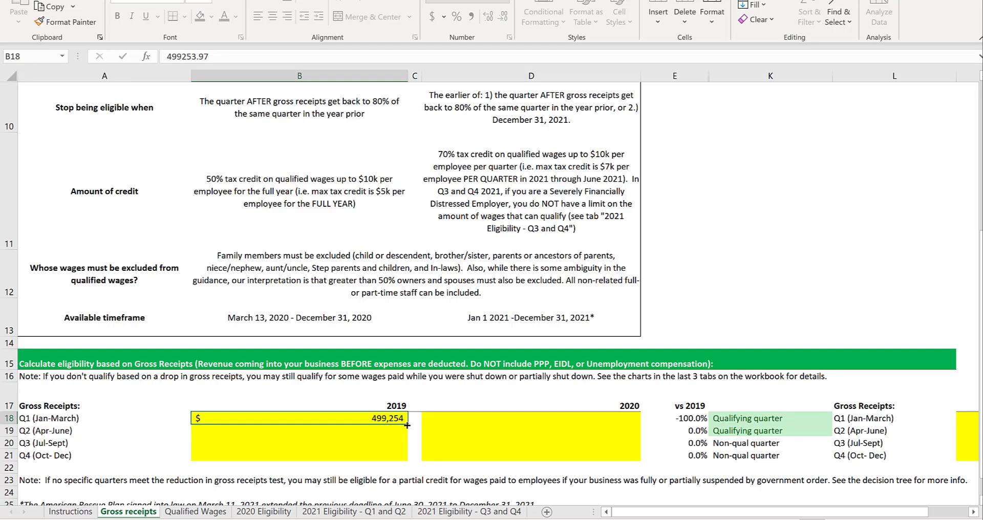
click(454, 417)
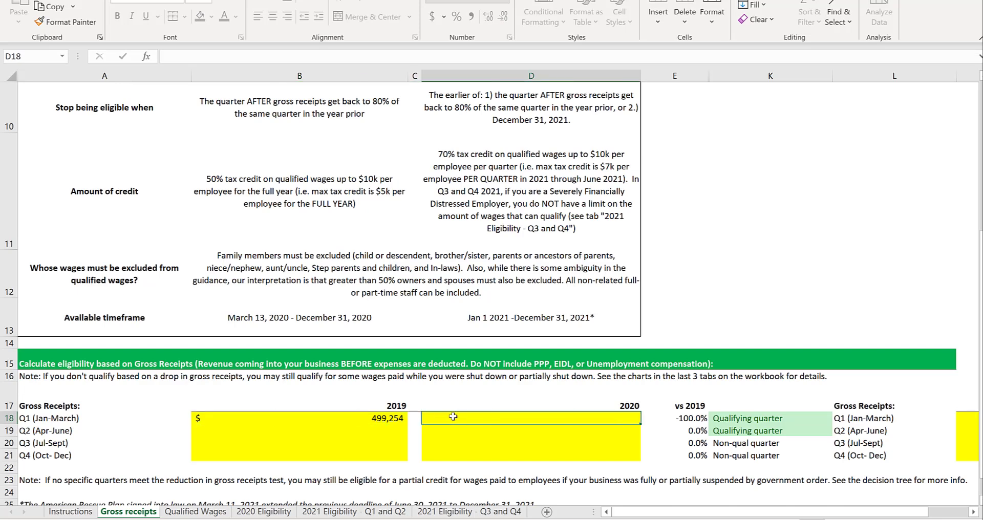
Look up the October to December 2019 total income and enter 893813.29 as the Q4 2019 gross receipts.
click(369, 419)
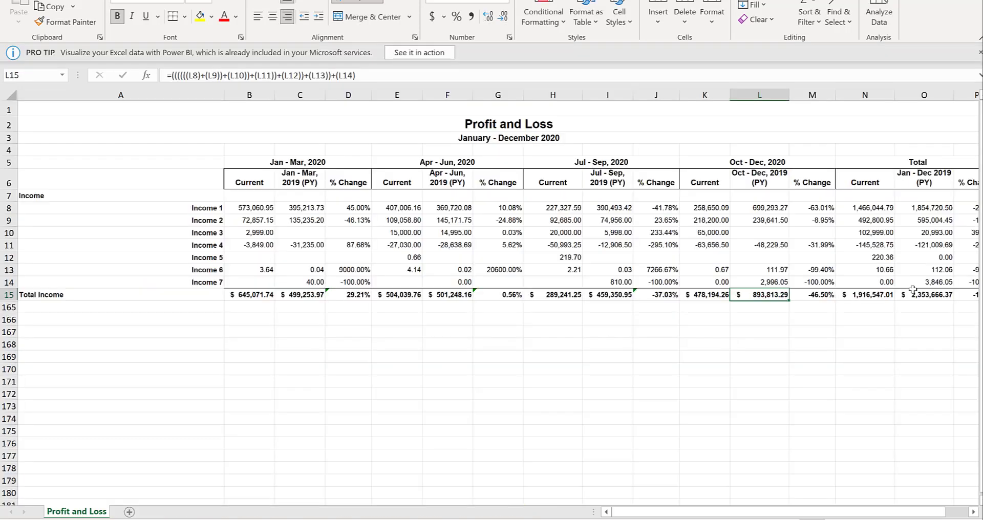
key(alt+Tab)
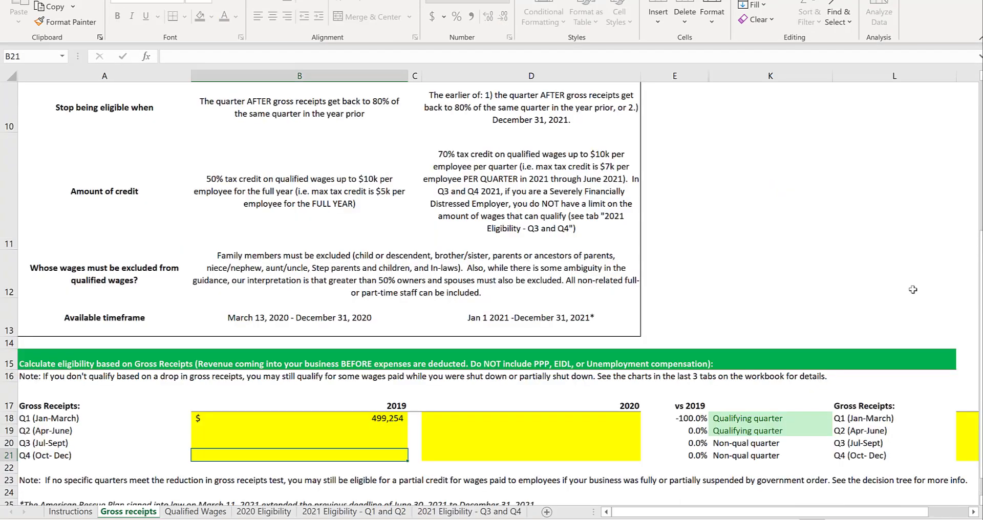
text(893813.29)
key(Tab)
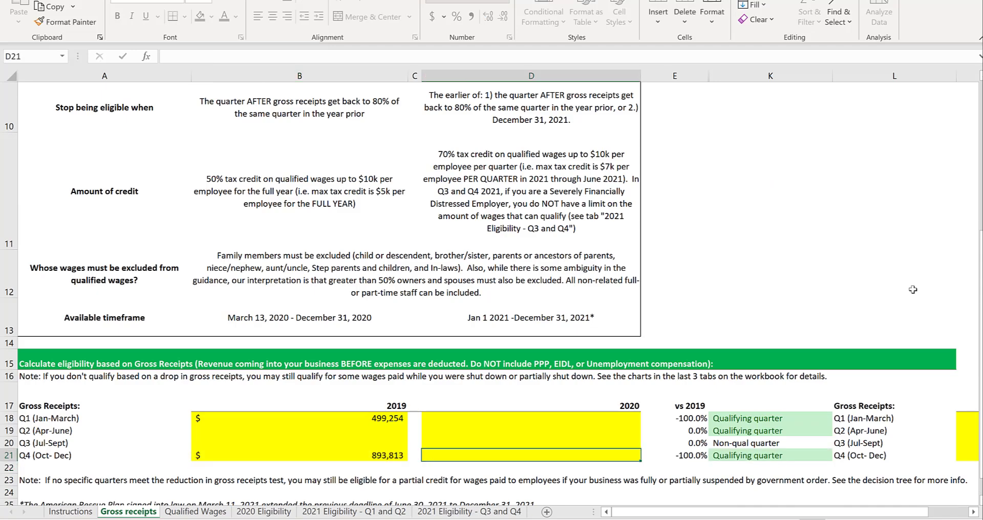
Enter the October to December 2020 total income, 478194.26, as the Q4 2020 gross receipts.
key(alt+Tab)
key(alt+Tab)
text(478194.26)
Check the Profit and Loss figures and enter 645071 as the Q1 2020 gross receipts.
key(alt+Tab)
key(Left)
key(alt+Tab)
key(Tab)
key(alt+Tab)
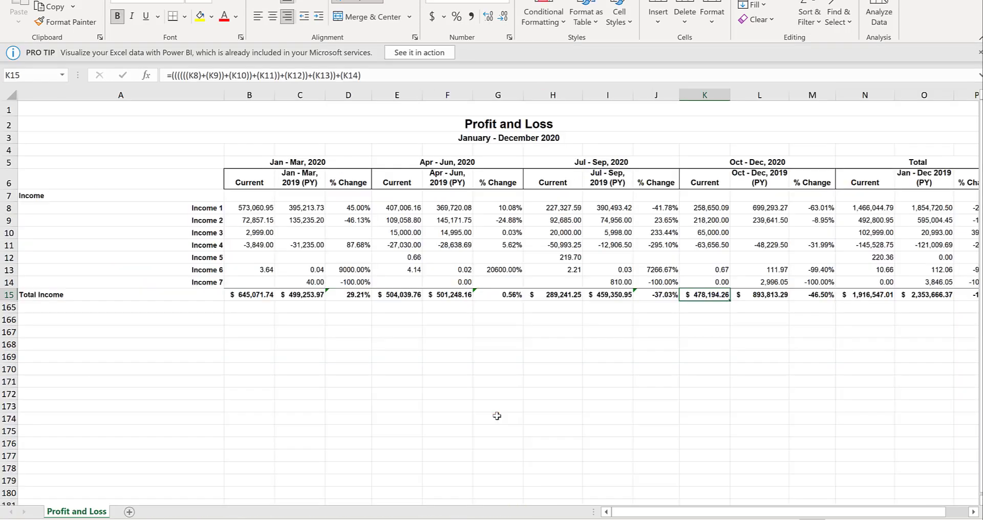
key(alt+Tab)
text(645071.74)
key(Return)
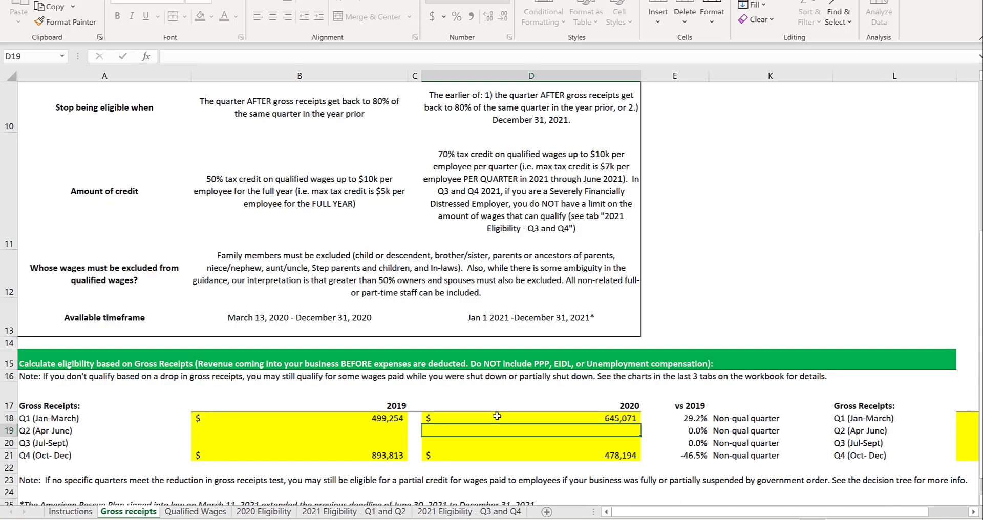
Review the Q4 gross receipts entries for 2019 and 2020 and the Q1 2020 entry.
click(556, 452)
click(346, 453)
click(502, 455)
key(Up)
key(Up)
key(Up)
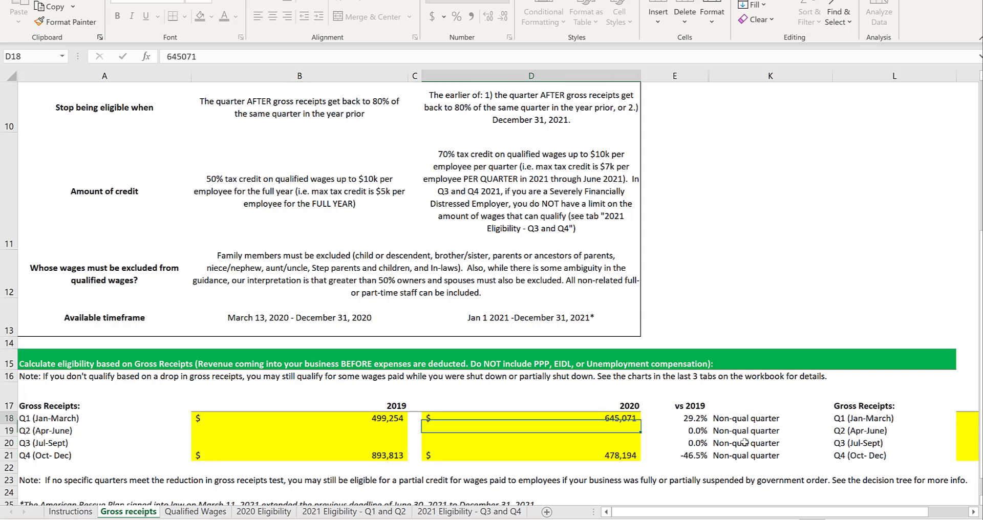
Examine the 2021 gross receipts section and the qualification formula for Q1 2021.
key(Left)
key(Left)
key(Right)
key(Right)
key(Right)
key(Right)
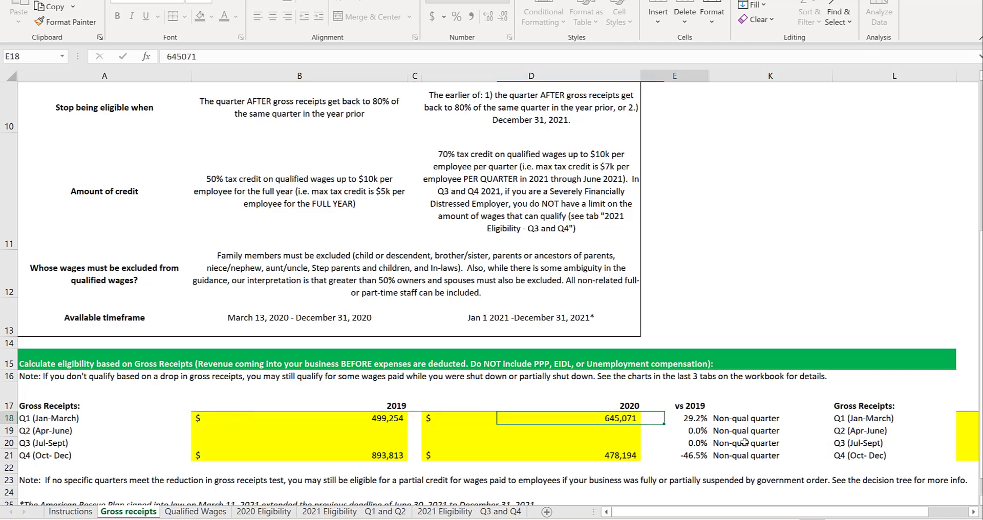
key(Right)
key(Right)
key(Right)
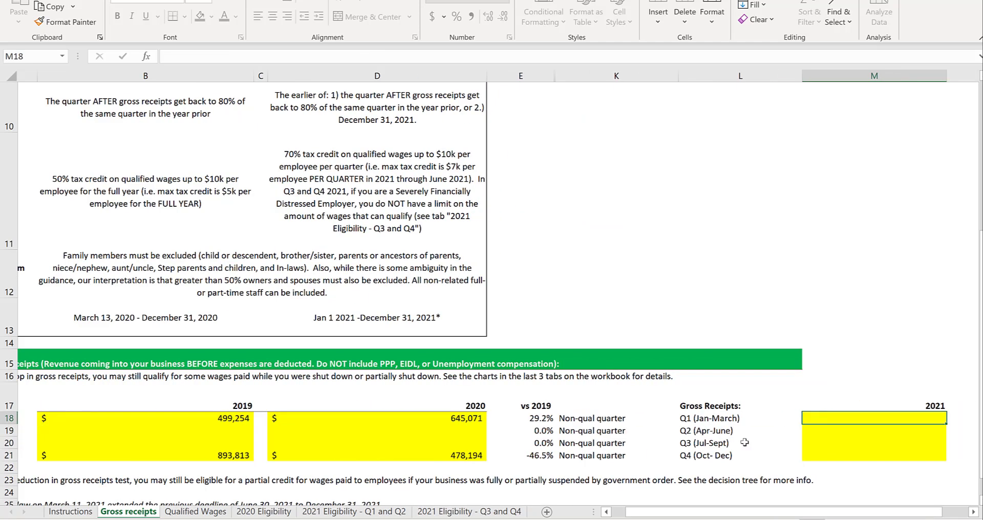
key(Left)
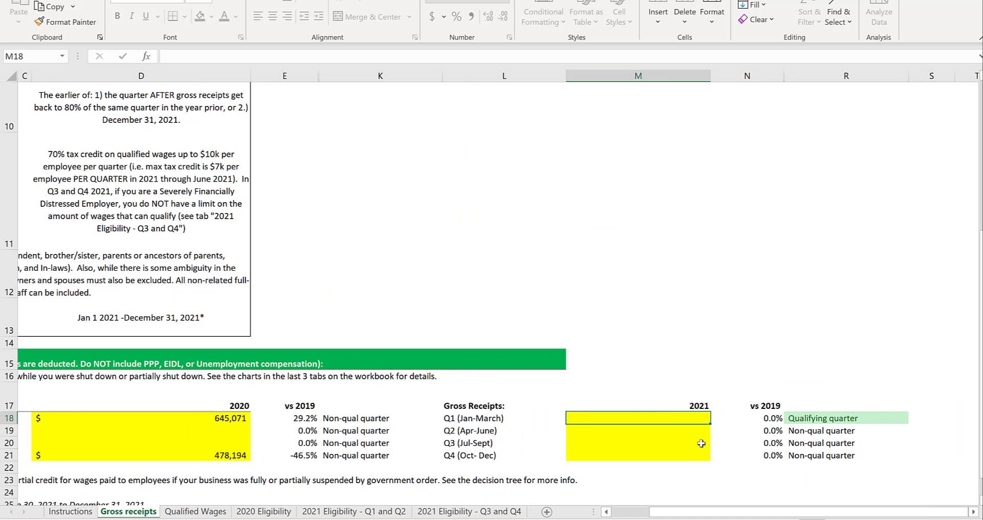
click(827, 417)
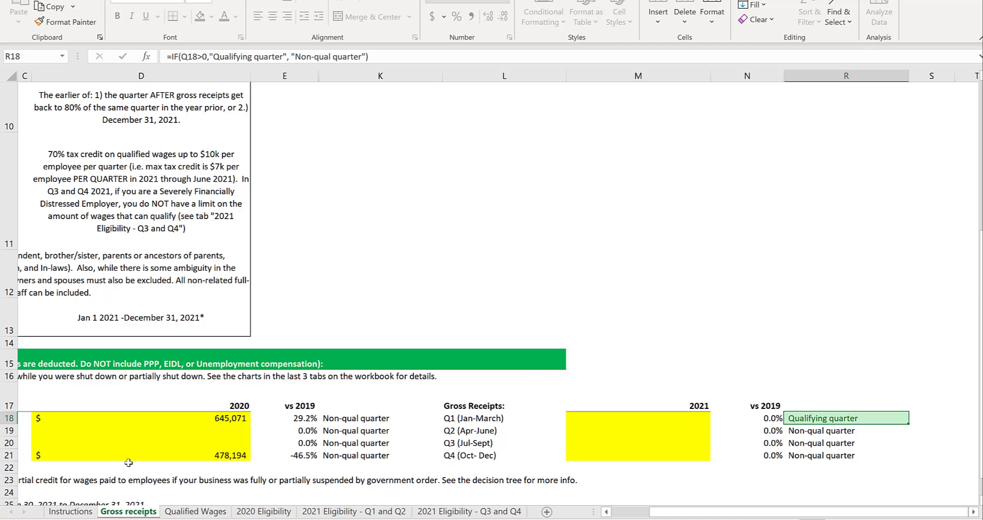
Check the Q4 2020 gross receipts and their change versus 2019 in relation to Q1 2021 eligibility.
click(158, 457)
click(287, 455)
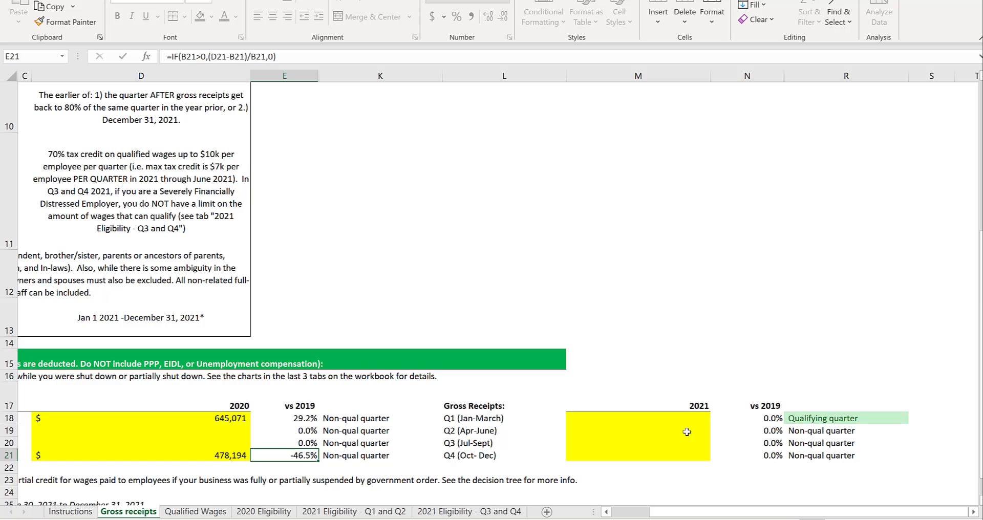
click(674, 416)
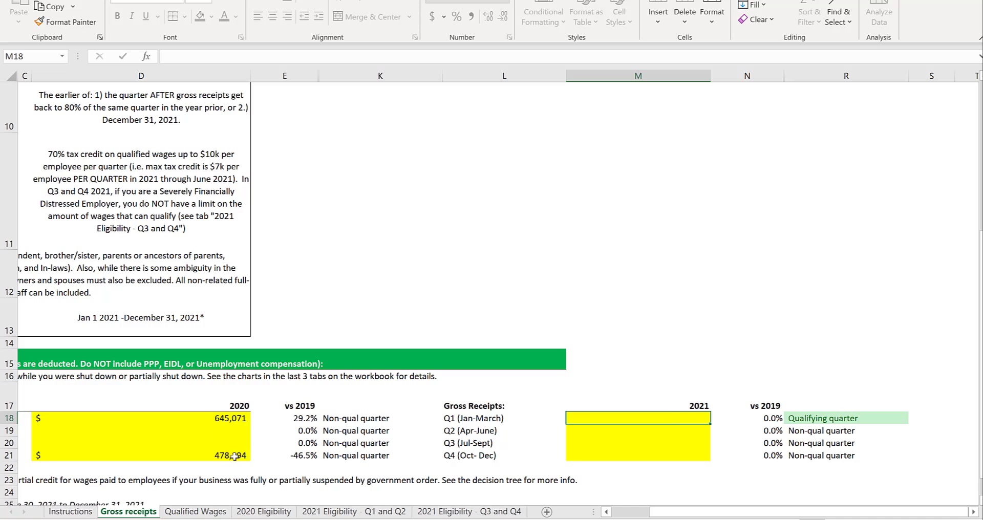
click(304, 452)
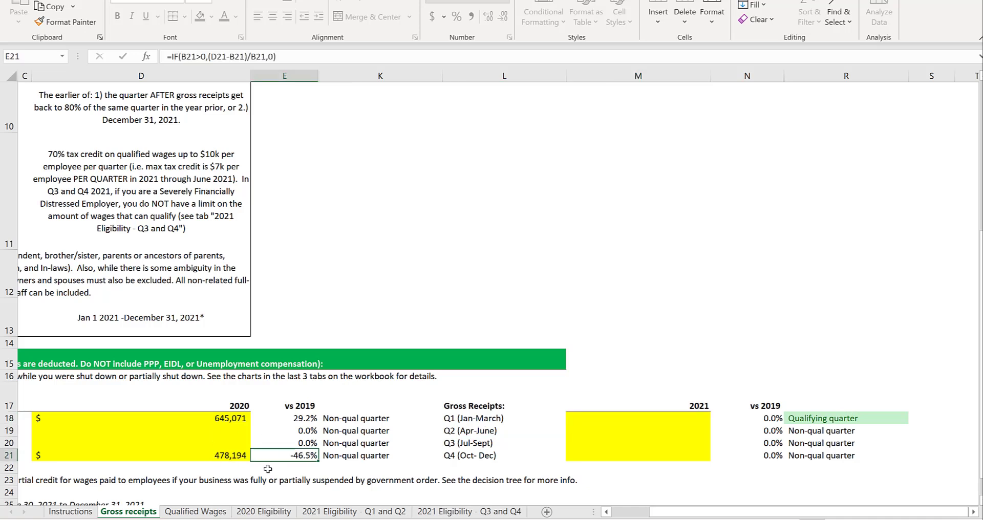
Look up the January to March 2021 total income in the Profit and Loss report and enter 343744.38 as the Q1 2021 gross receipts.
click(606, 417)
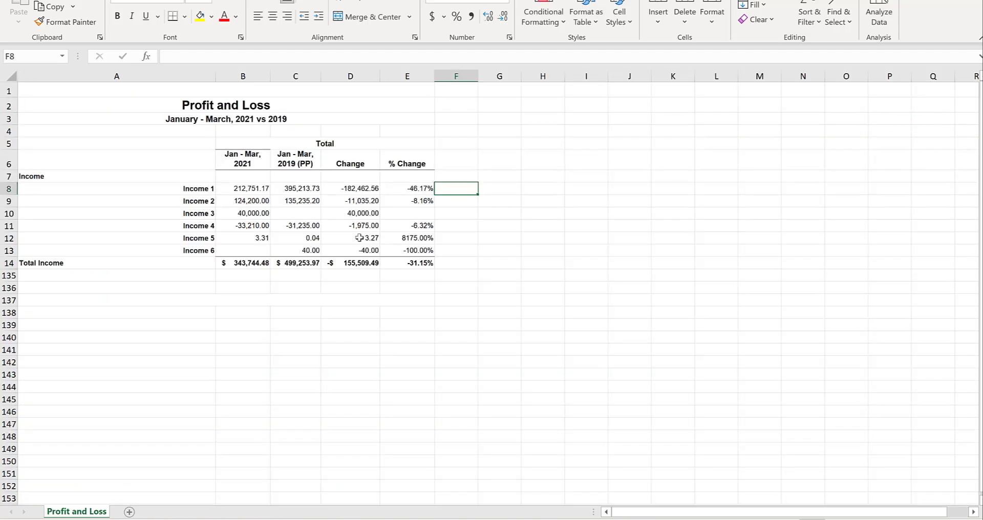
click(297, 285)
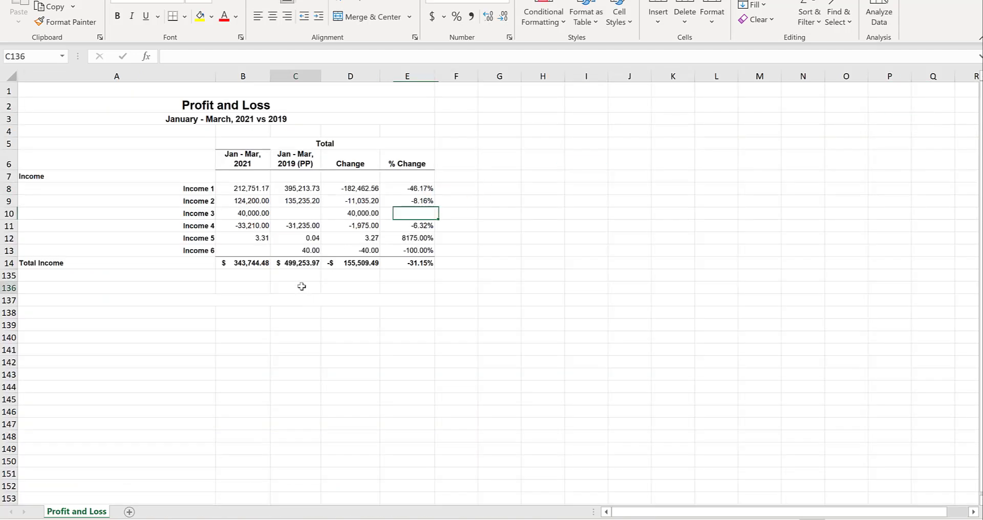
click(237, 264)
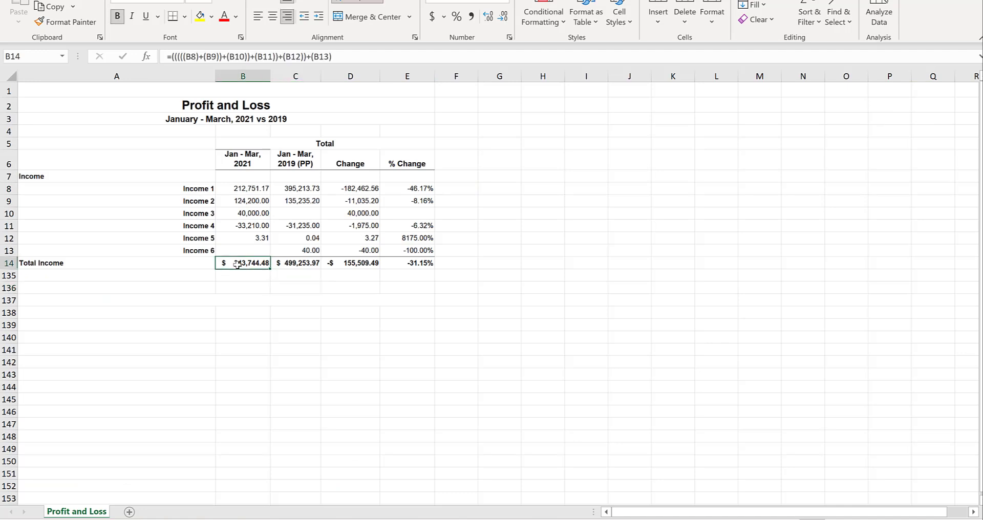
click(413, 265)
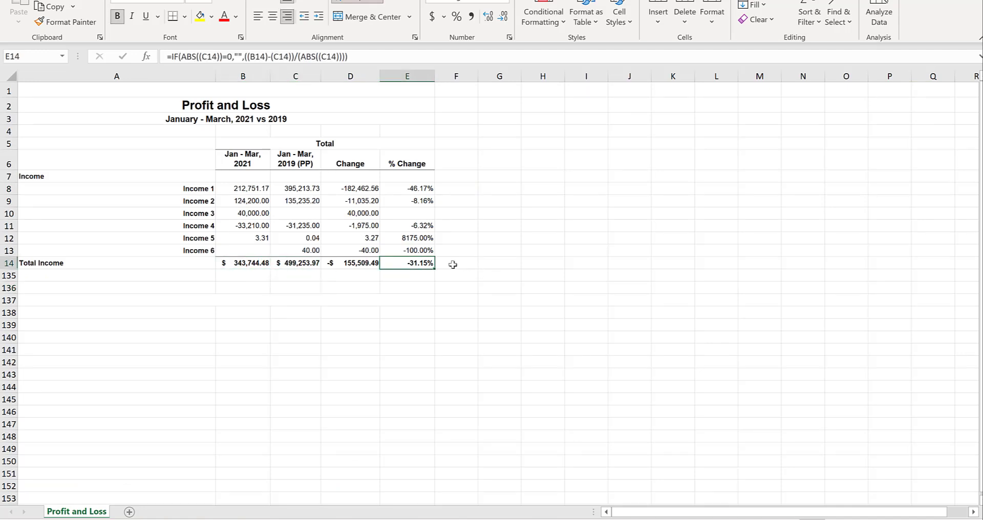
click(227, 263)
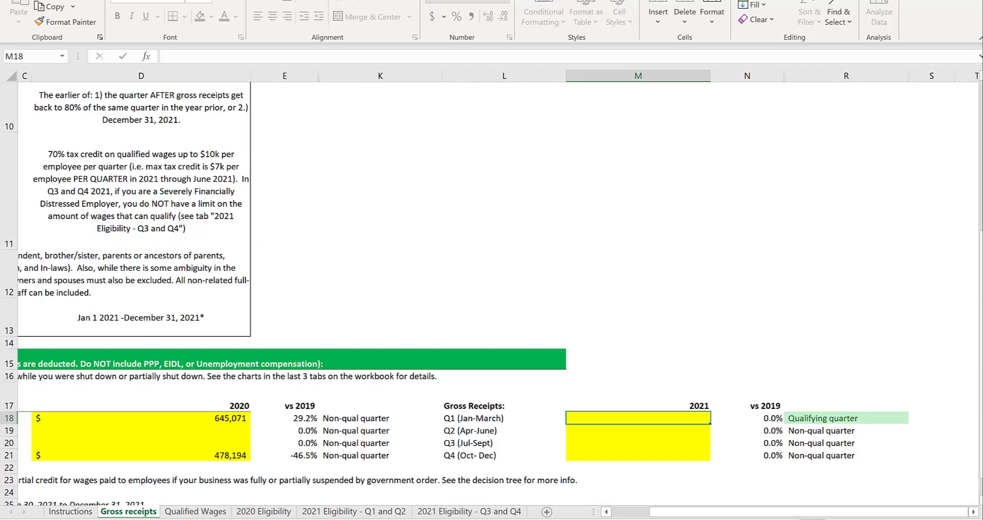
text(343744.38)
key(ctrl+Return)
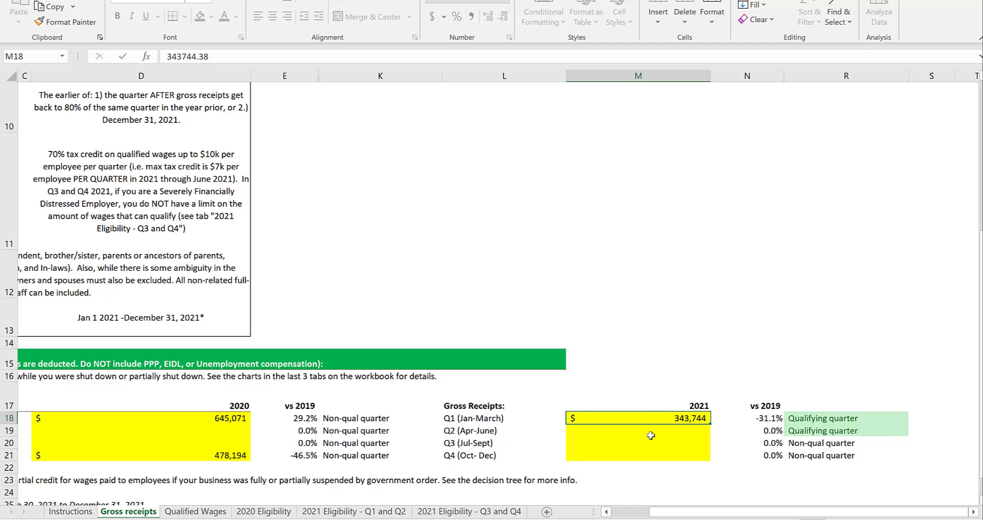
Review the Q1 2021 change versus 2019, the Q2 2021 entry cell and the 2020 receipts column.
click(733, 419)
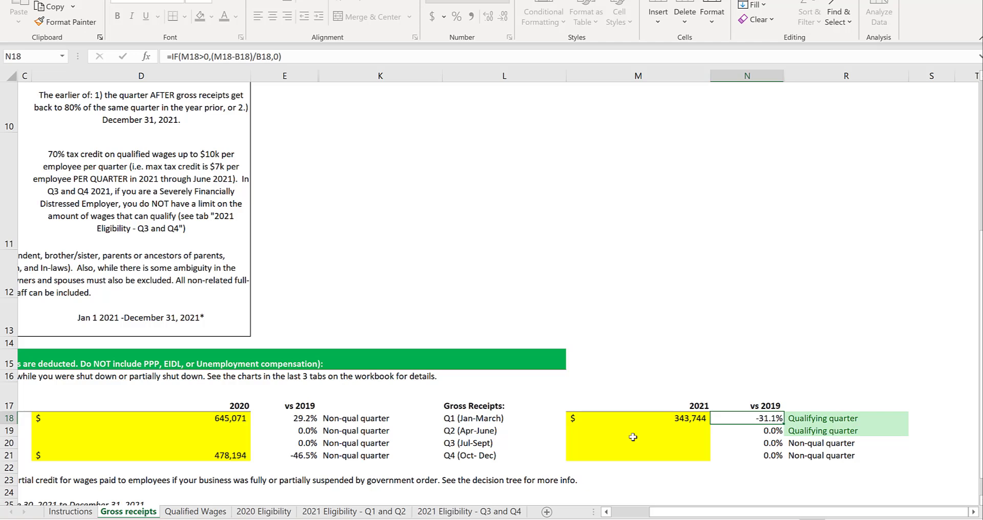
click(685, 432)
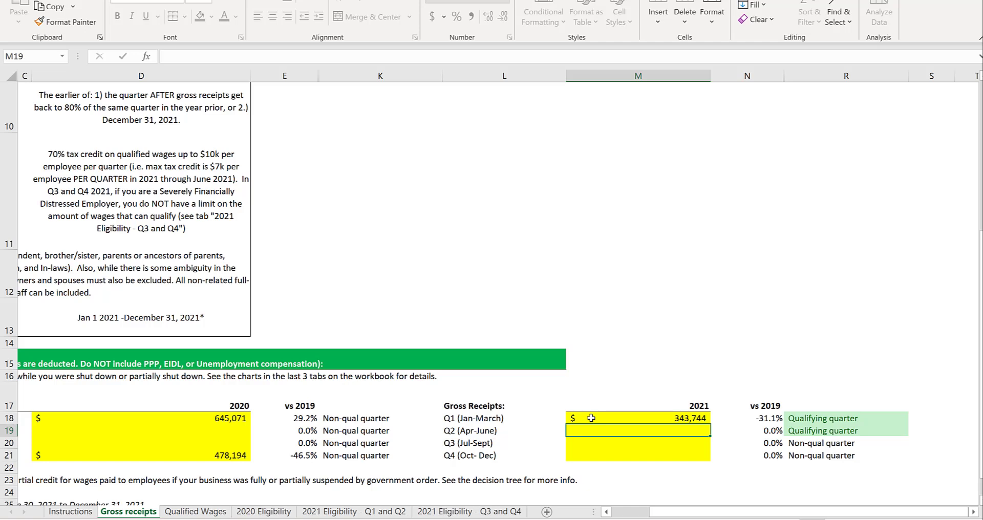
click(591, 418)
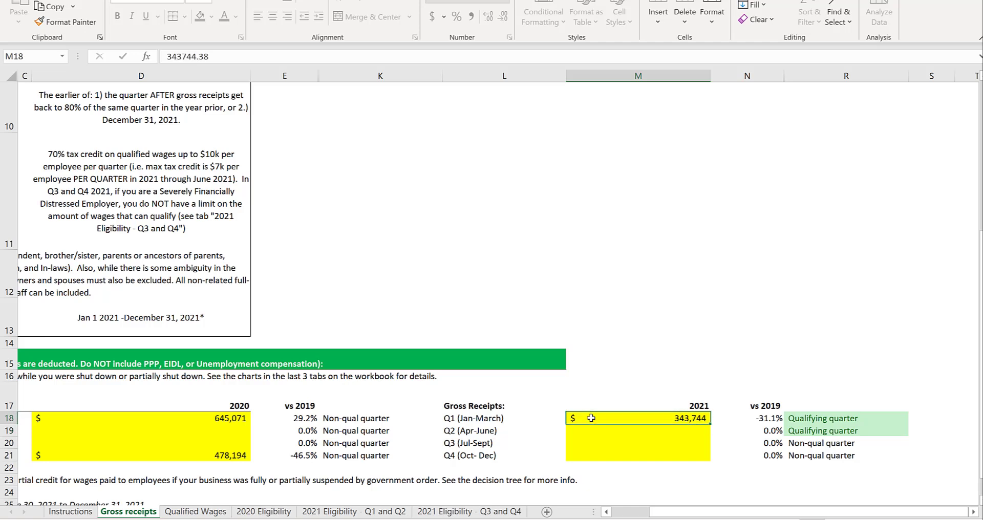
click(194, 409)
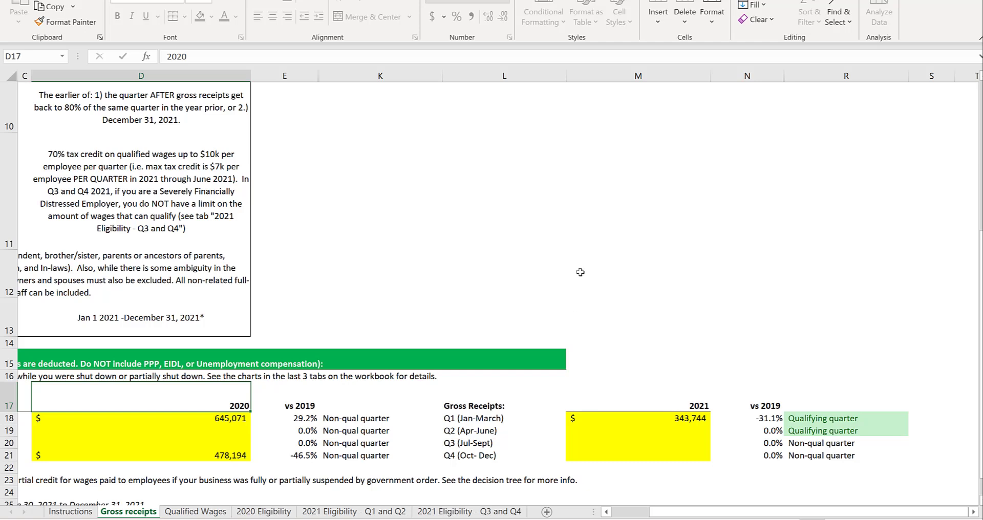
click(631, 249)
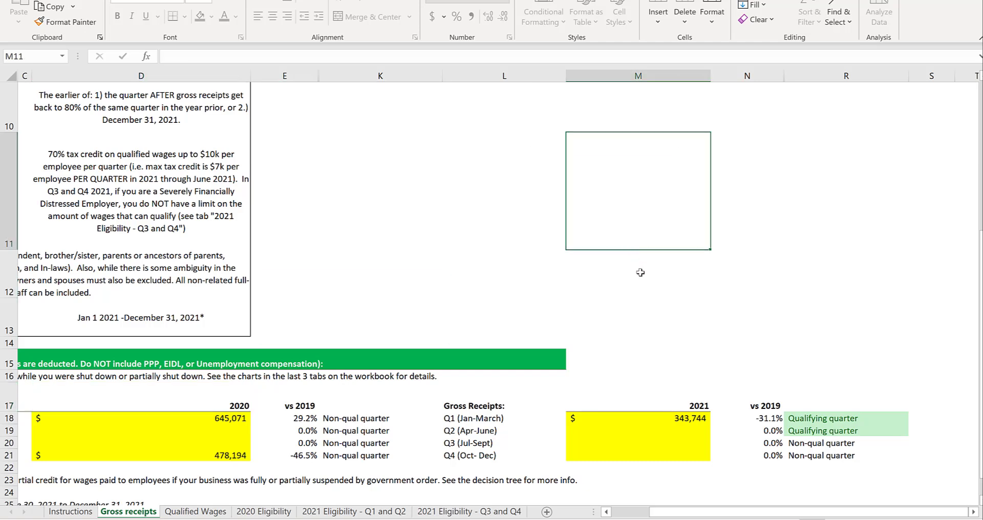
click(638, 267)
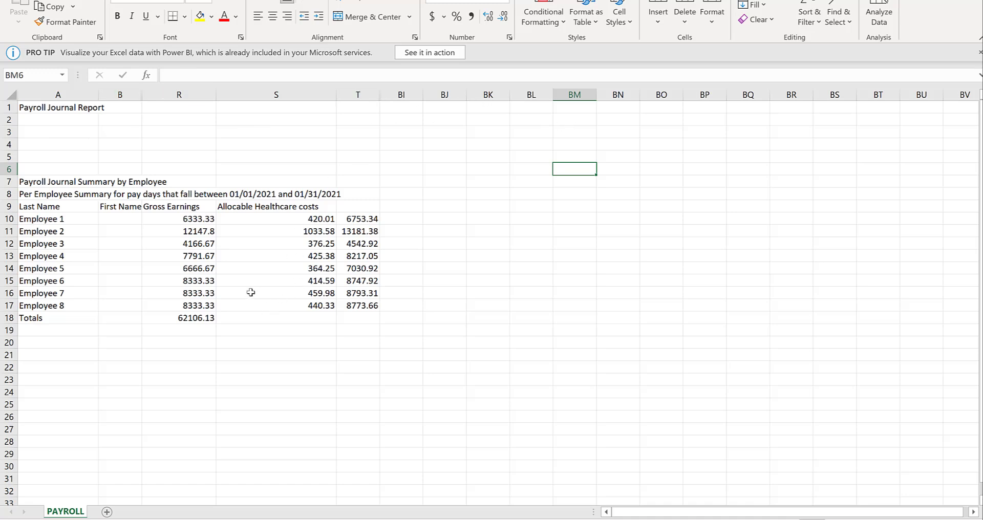
Format the payroll report's earnings, healthcare and combined amounts, including the totals row, with thousands separators.
drag(173, 219, 352, 319)
click(471, 16)
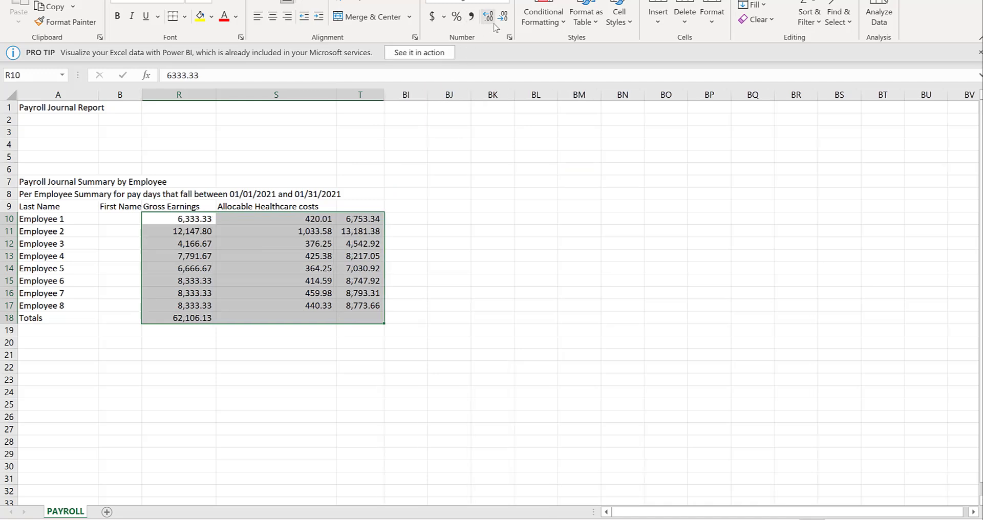
click(471, 231)
Review the Payroll Journal Report's employee list, title and pay date range.
drag(56, 219, 62, 306)
click(487, 249)
click(424, 331)
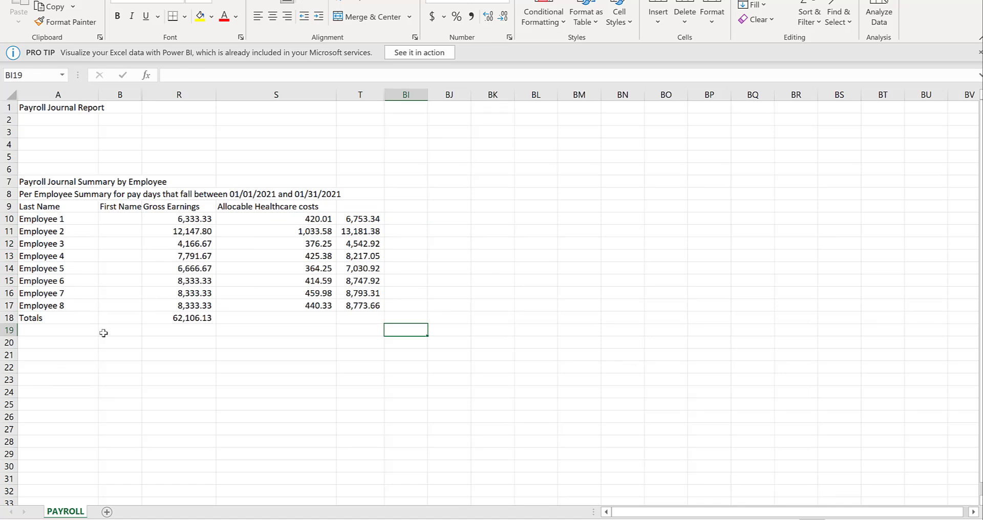
click(40, 111)
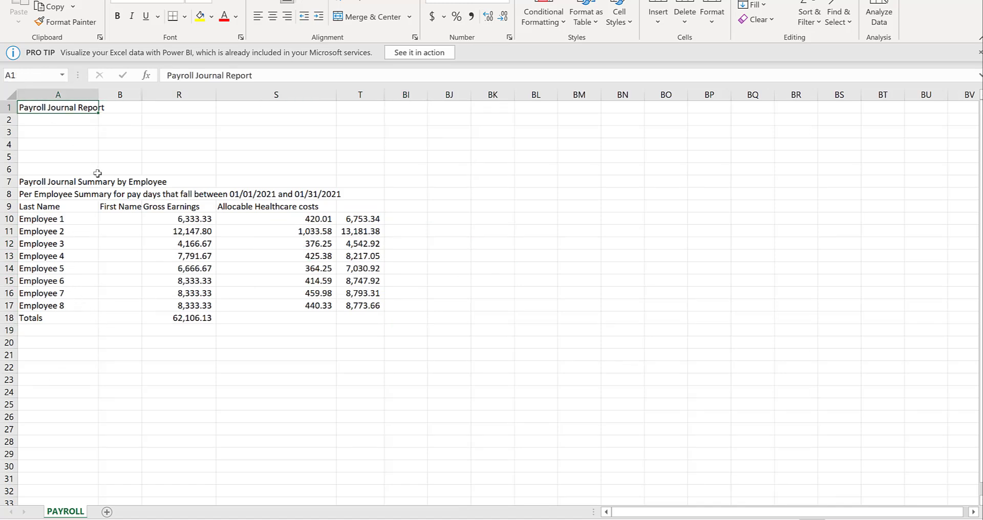
click(117, 283)
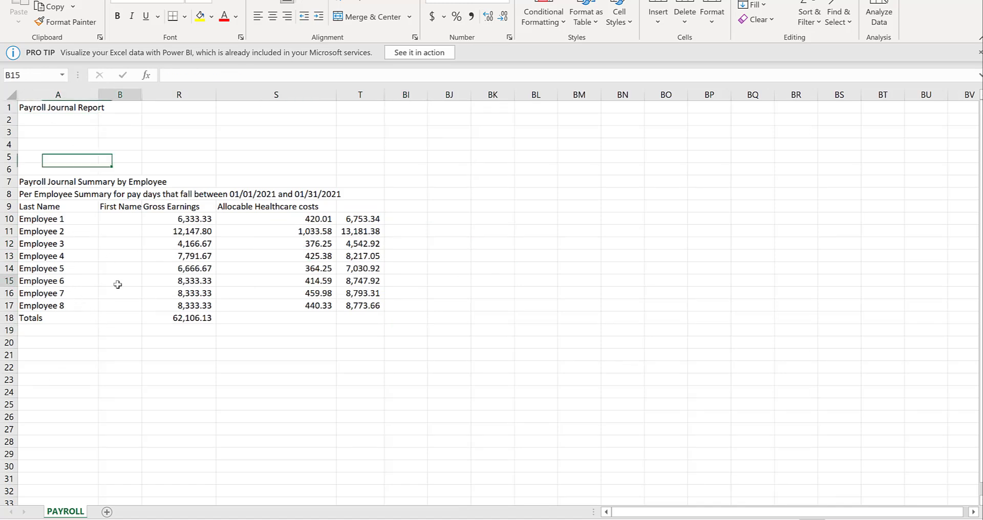
click(251, 194)
click(38, 195)
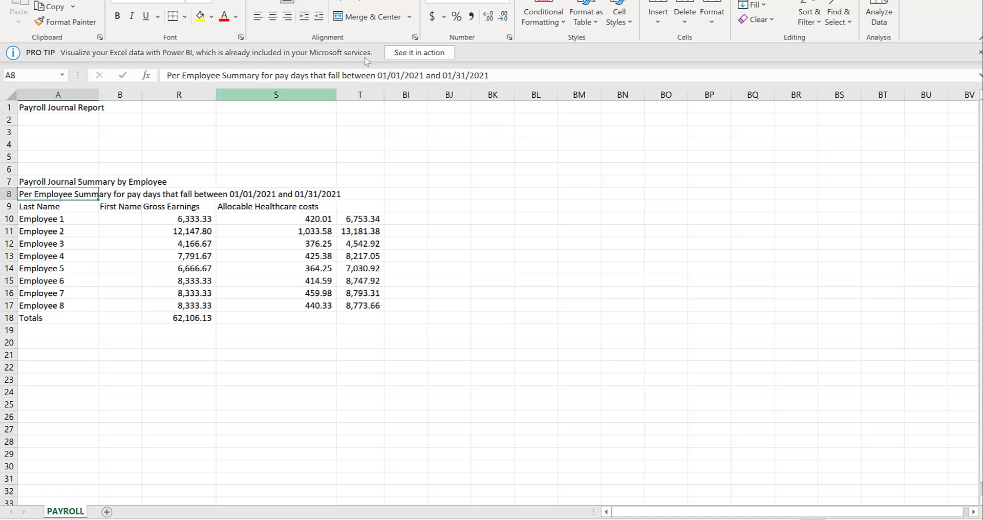
drag(374, 75, 515, 74)
click(494, 206)
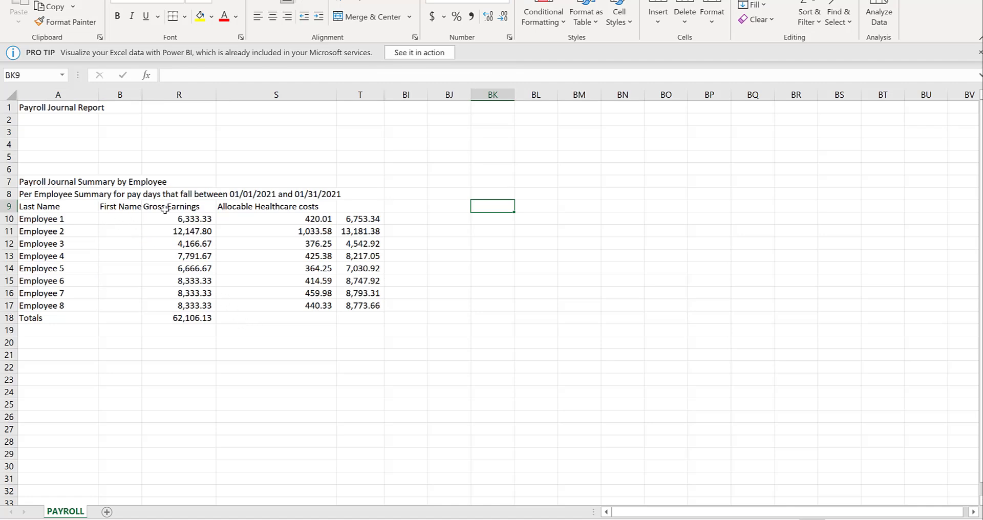
Examine each employee's gross earnings, allocable healthcare costs and the combined amounts in the unlabelled column.
drag(167, 216, 175, 300)
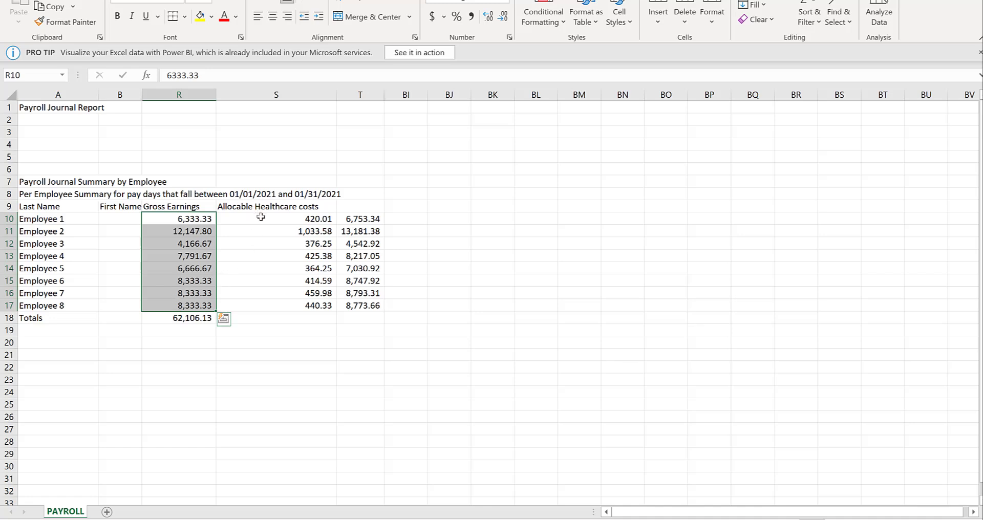
drag(260, 217, 260, 305)
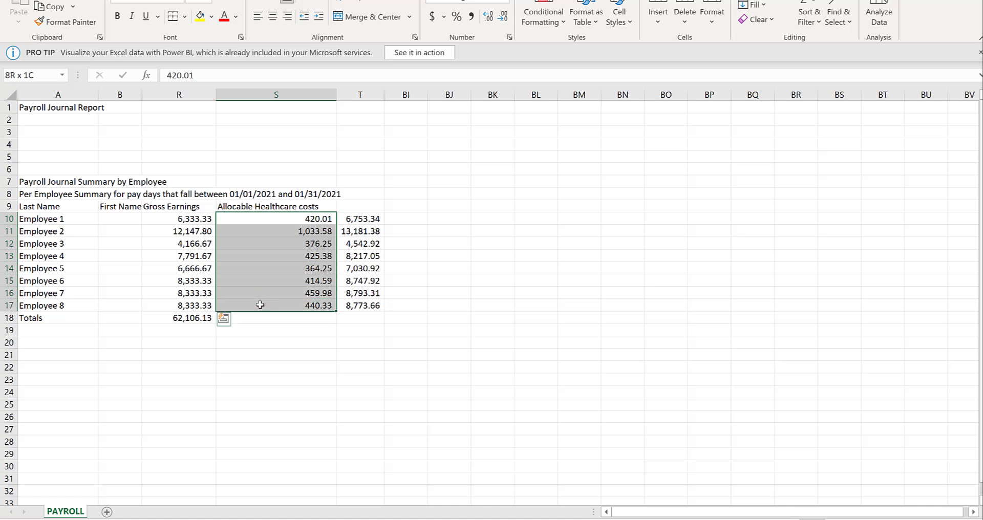
click(570, 245)
drag(346, 218, 346, 306)
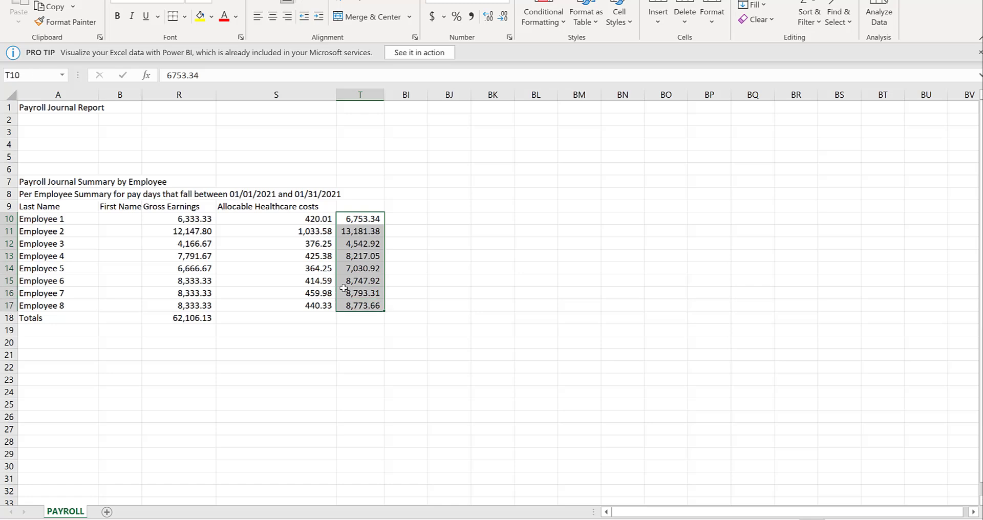
double_click(355, 219)
key(Return)
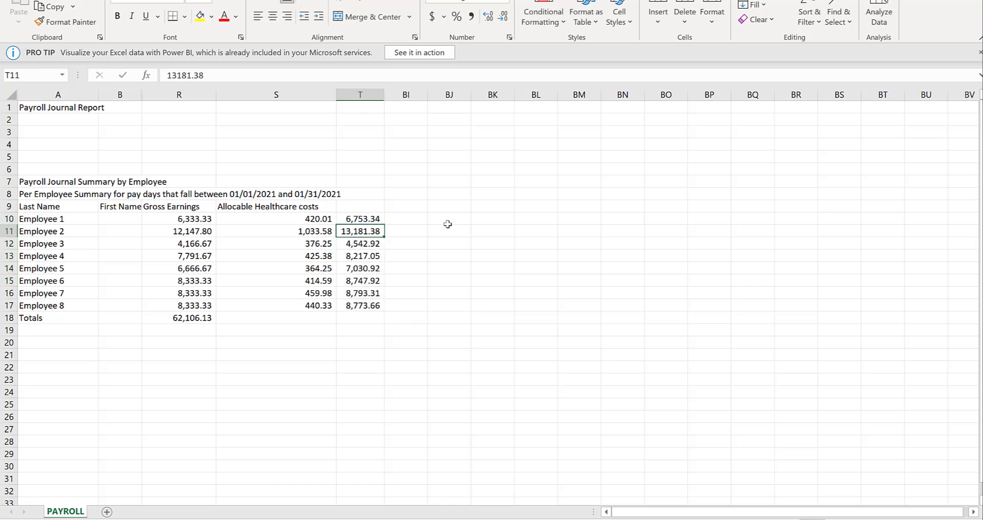
Label the combined wages and healthcare column "Qualified wages for ERTC".
click(411, 221)
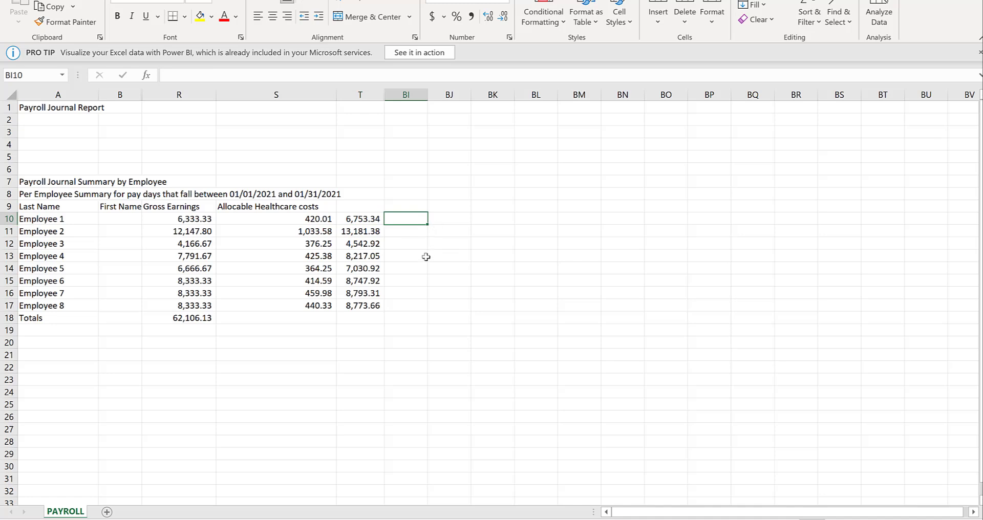
click(372, 208)
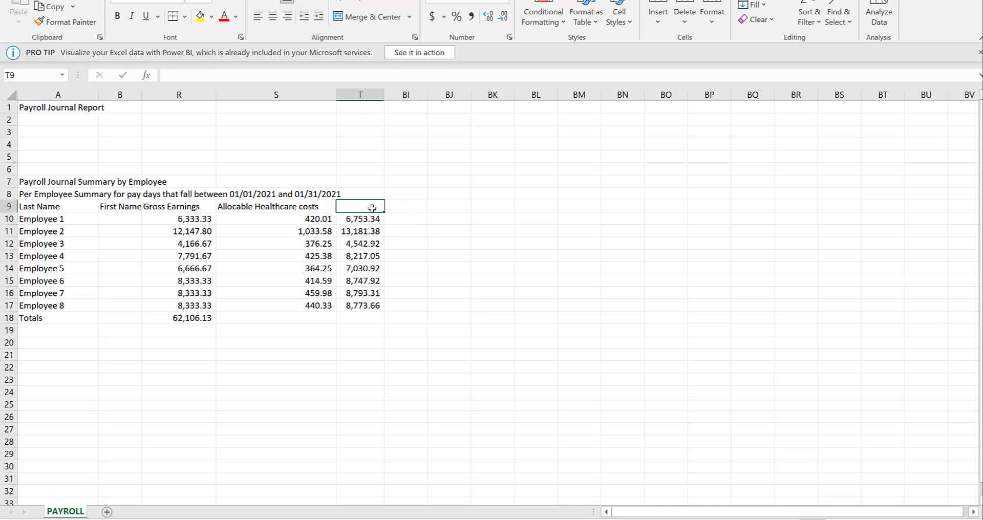
text(Qualified wages for ERTC)
click(449, 256)
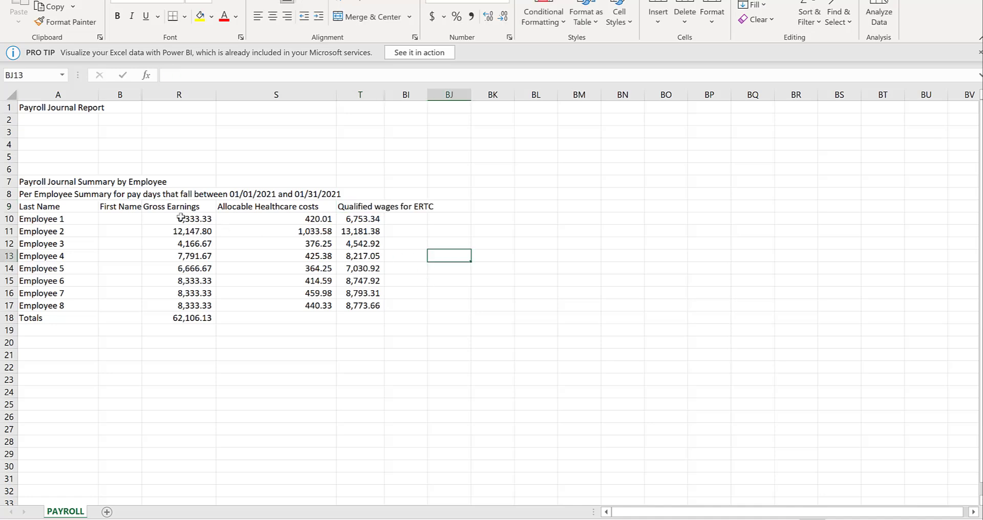
Go through the payroll report's gross earnings employee by employee, from Employee 1 to Employee 8.
click(42, 221)
click(23, 106)
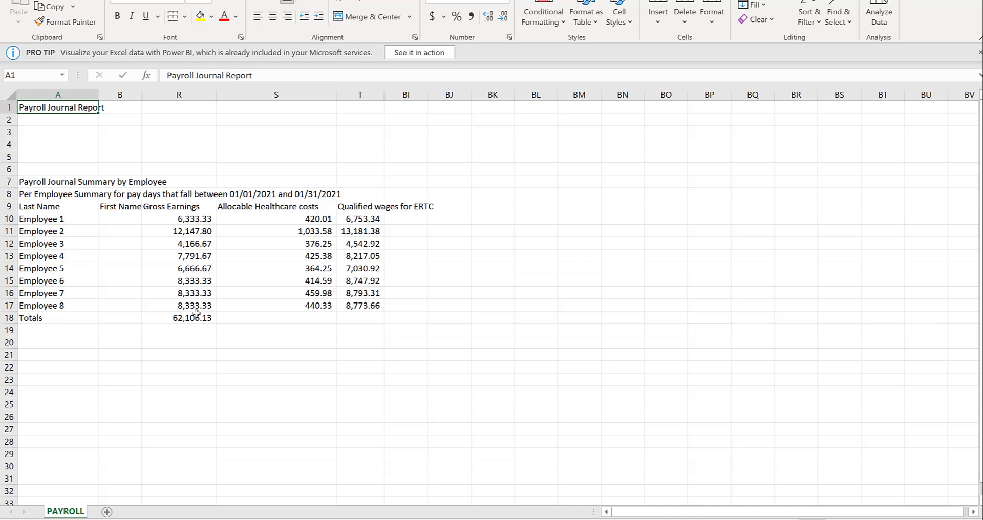
click(174, 220)
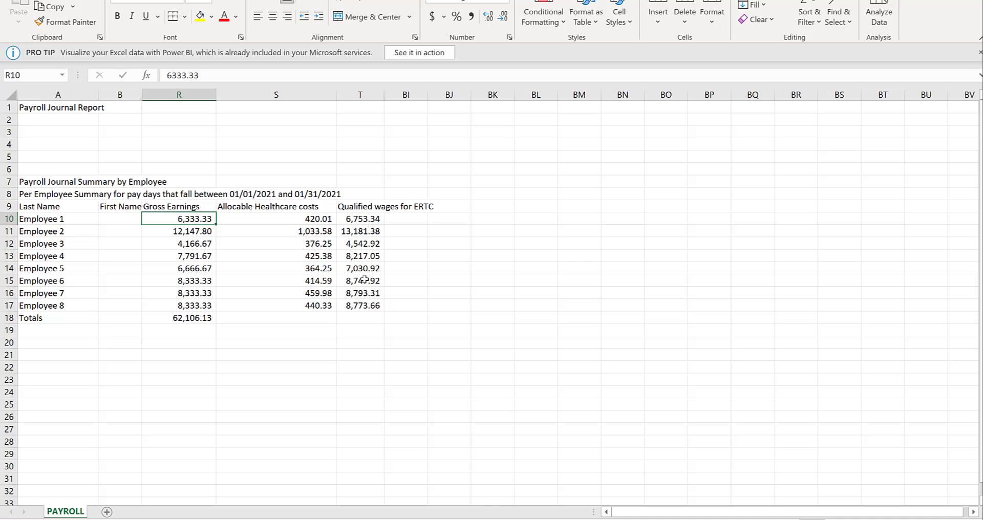
key(Down)
key(Down)
key(Down)
key(Down)
key(Down)
key(Down)
key(Down)
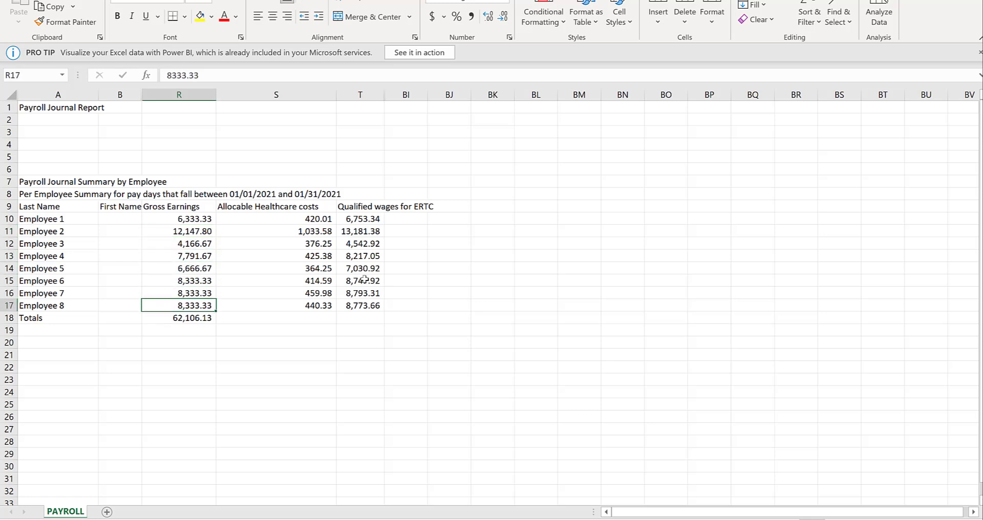
Examine the allocable healthcare costs and the qualified wages for ERTC of Employees 1 to 8 in the payroll report.
key(Right)
key(Right)
key(Left)
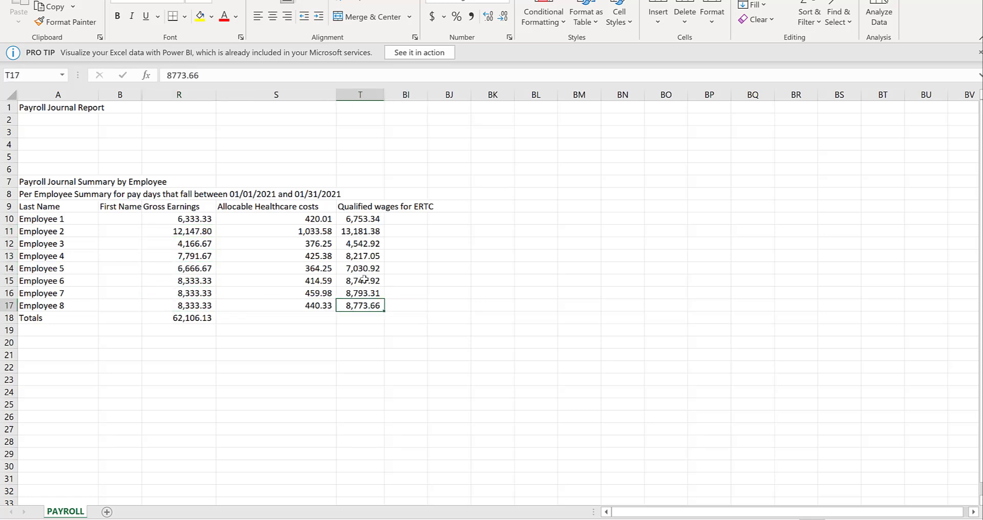
drag(254, 215, 257, 302)
drag(287, 219, 325, 307)
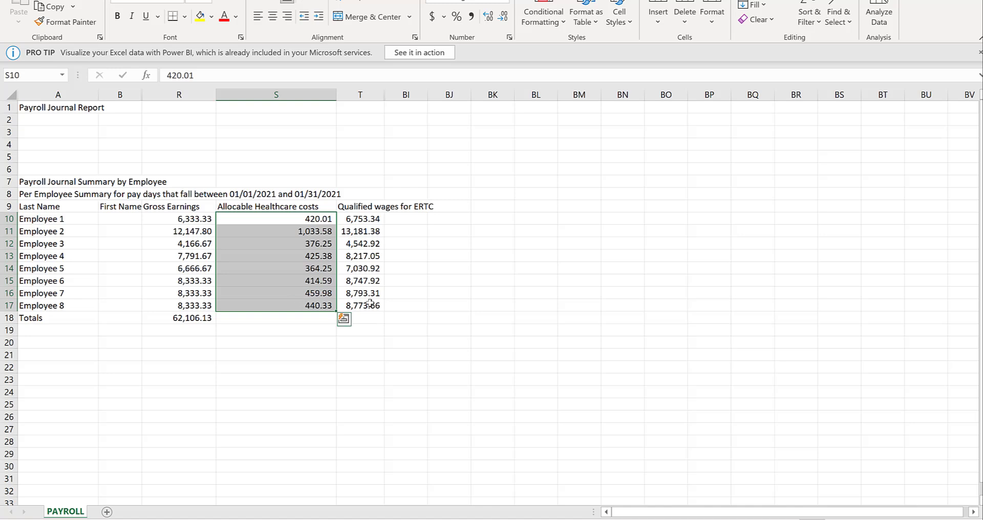
click(476, 268)
click(275, 207)
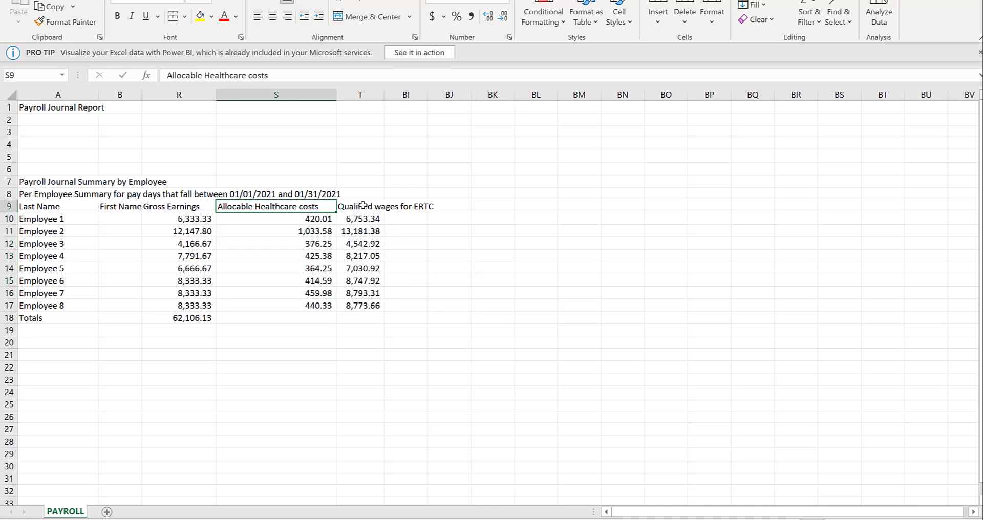
click(249, 219)
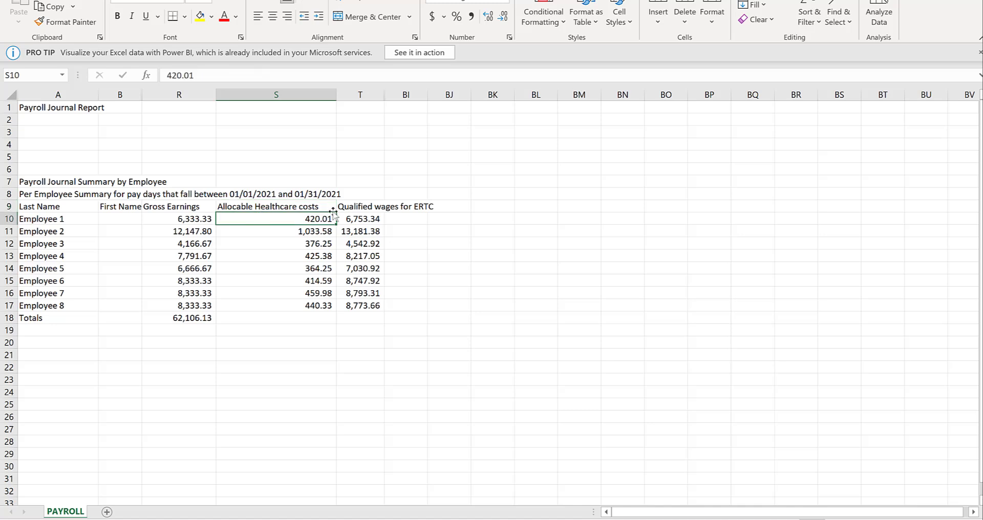
click(366, 221)
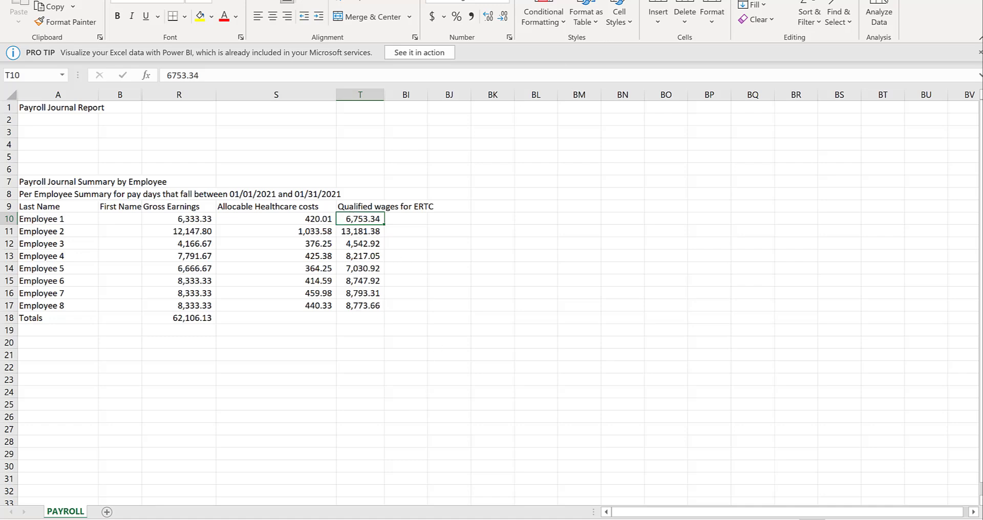
Switch to the ERTC workbook and open the employee list on the Qualified Wages sheet.
key(alt+Tab)
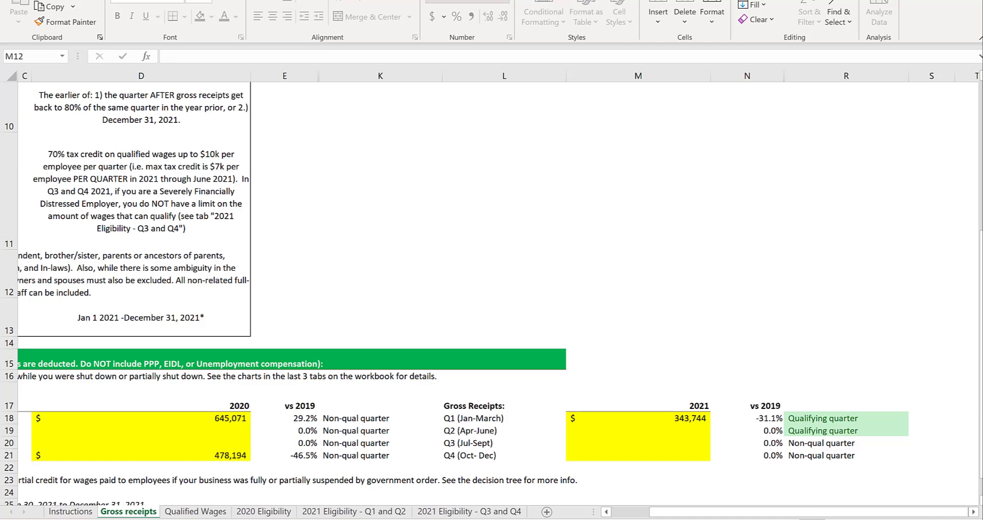
key(ctrl+Page_Down)
click(198, 403)
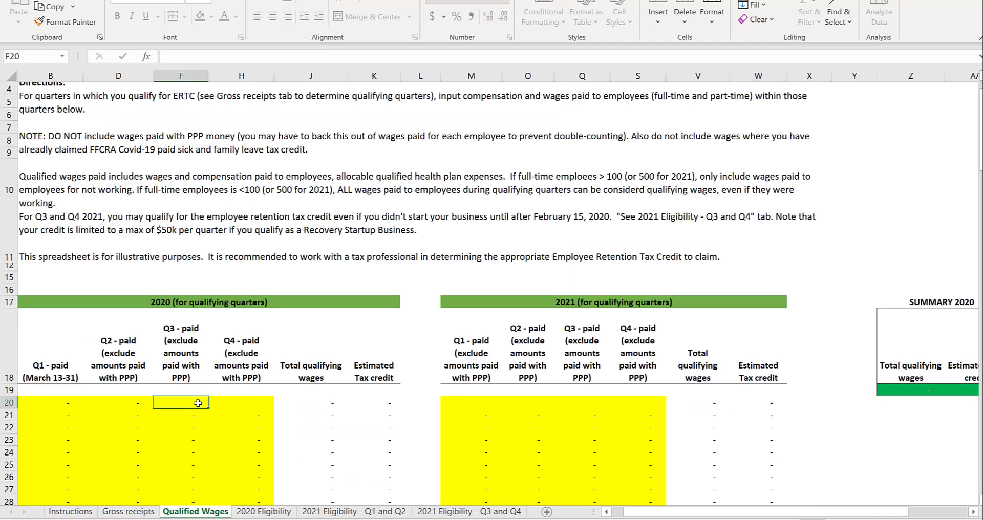
key(Home)
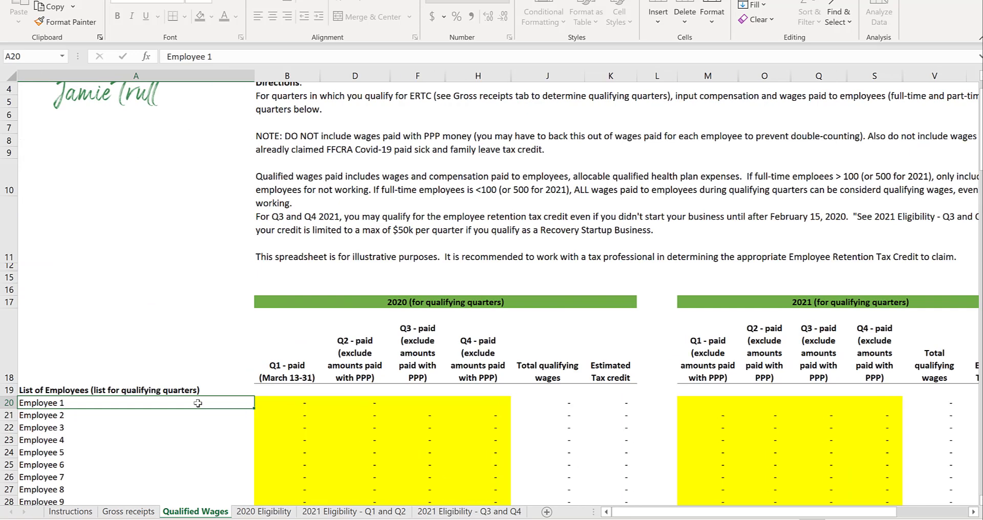
Go through the employee names listed for qualifying quarters and compare them with the payroll report's employee list.
key(Down)
key(Down)
key(Down)
key(Down)
key(Down)
key(Down)
key(Up)
key(Up)
key(Up)
key(Up)
key(Up)
key(Up)
key(Down)
key(Up)
key(Up)
key(Down)
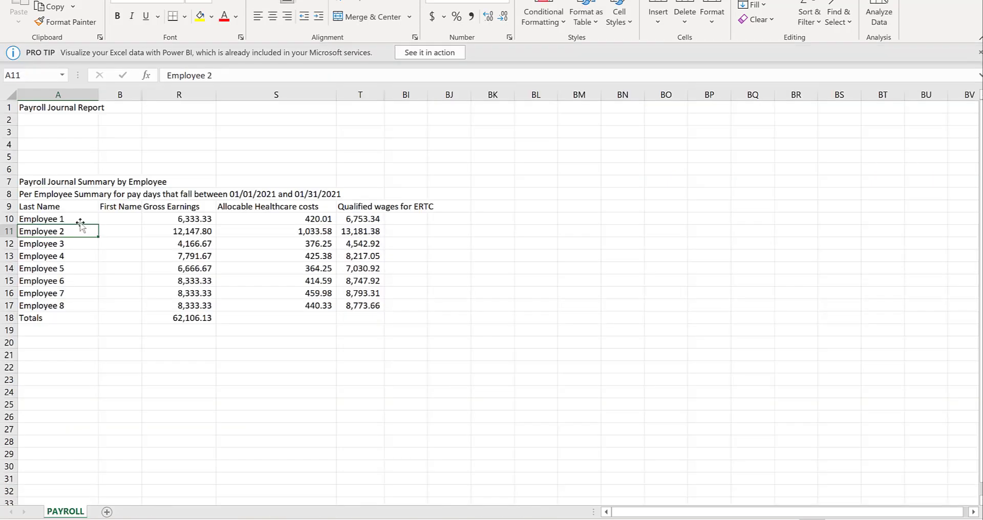
Highlight the Employee 1 and Employee 2 rows of the payroll report in yellow, from name to qualified wages.
drag(79, 221, 360, 235)
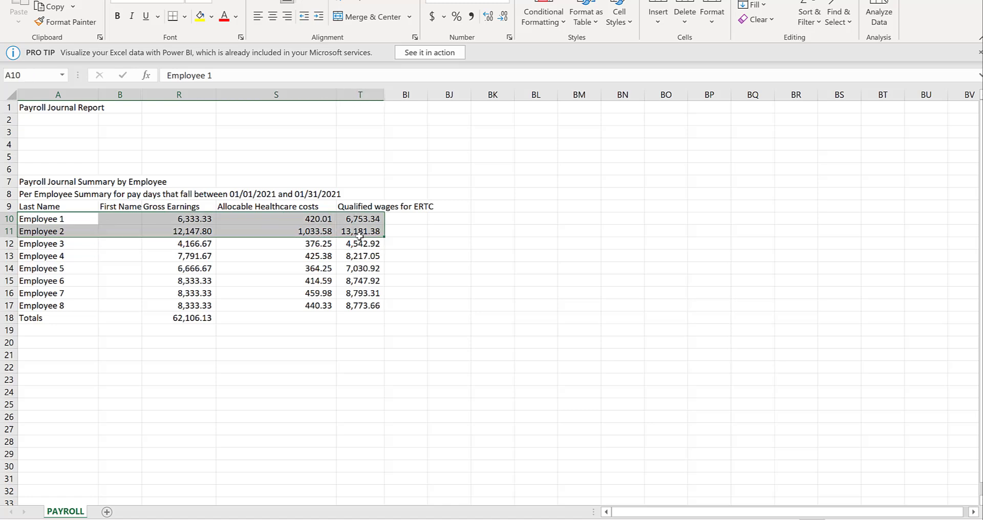
right_click(42, 227)
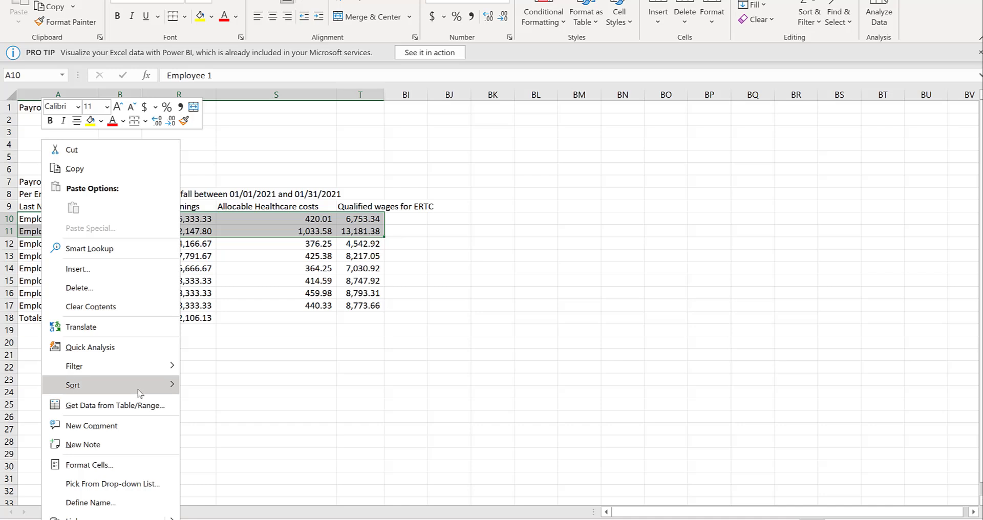
click(359, 351)
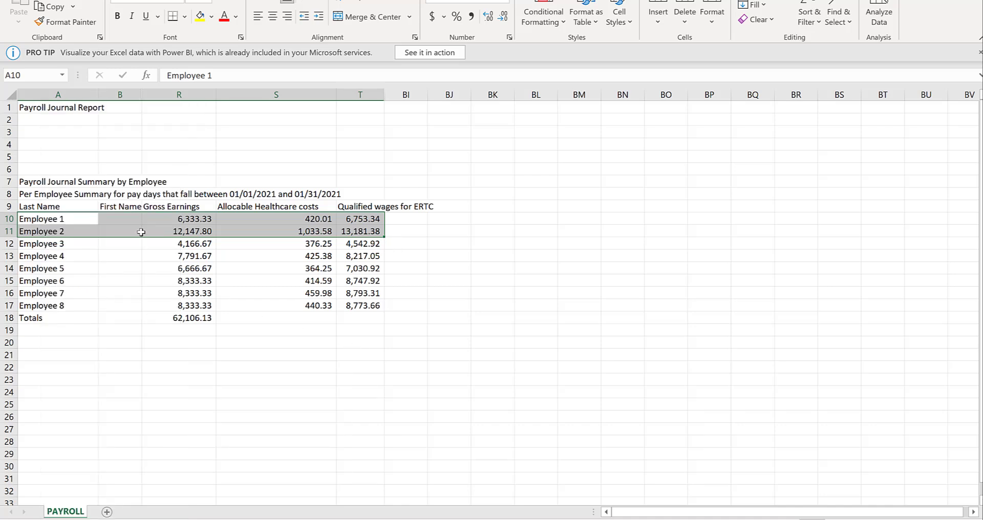
click(200, 17)
click(420, 246)
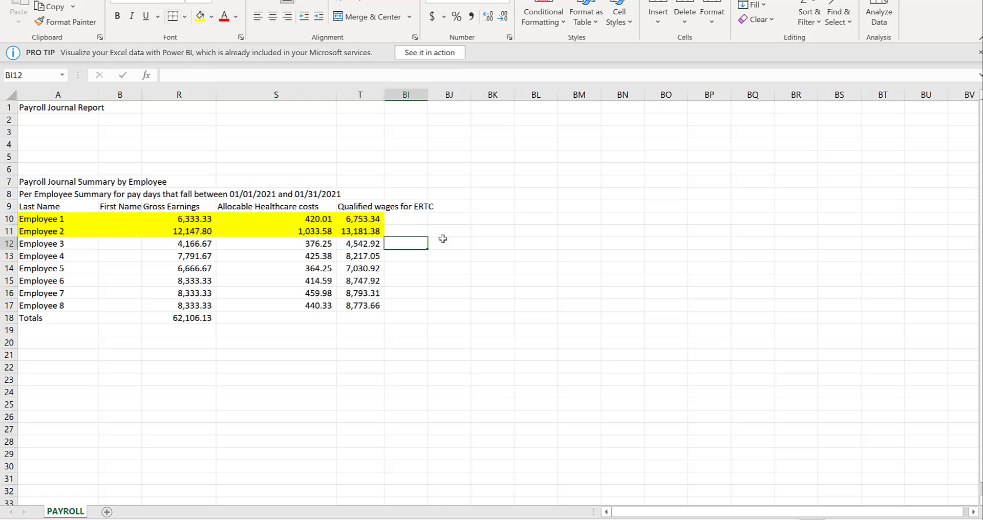
click(417, 228)
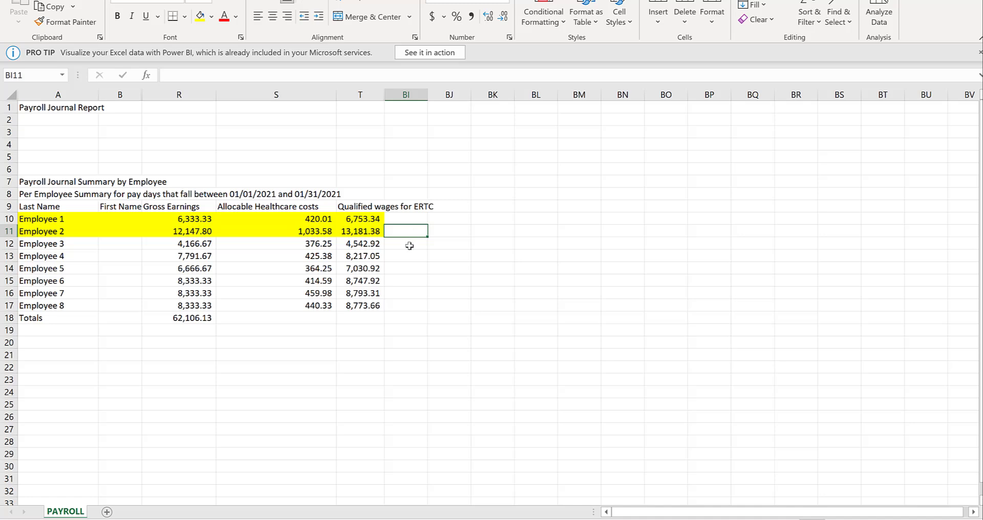
Copy the qualified wages of Employees 3 to 8 into the 2021 Q1 column of the Qualified Wages sheet, starting at cell M20.
drag(68, 218, 345, 232)
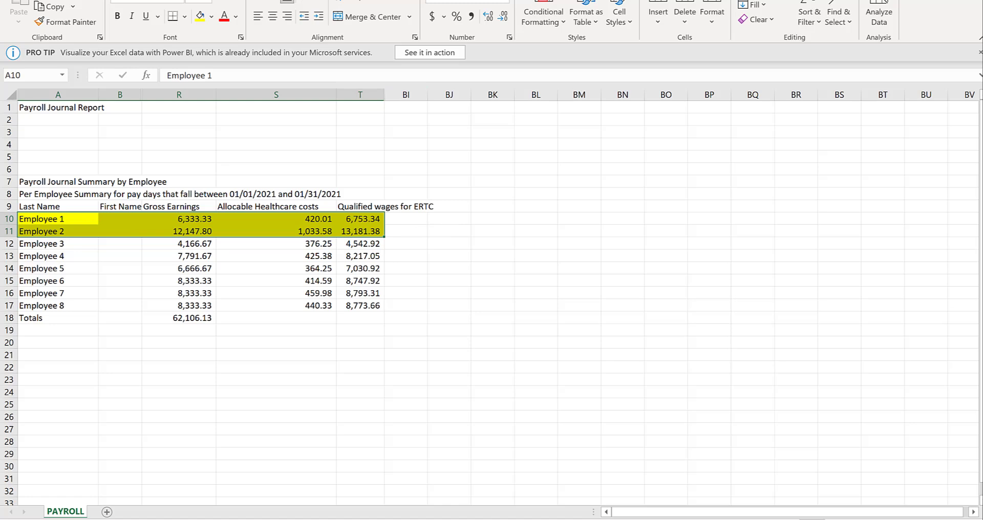
drag(358, 245, 357, 306)
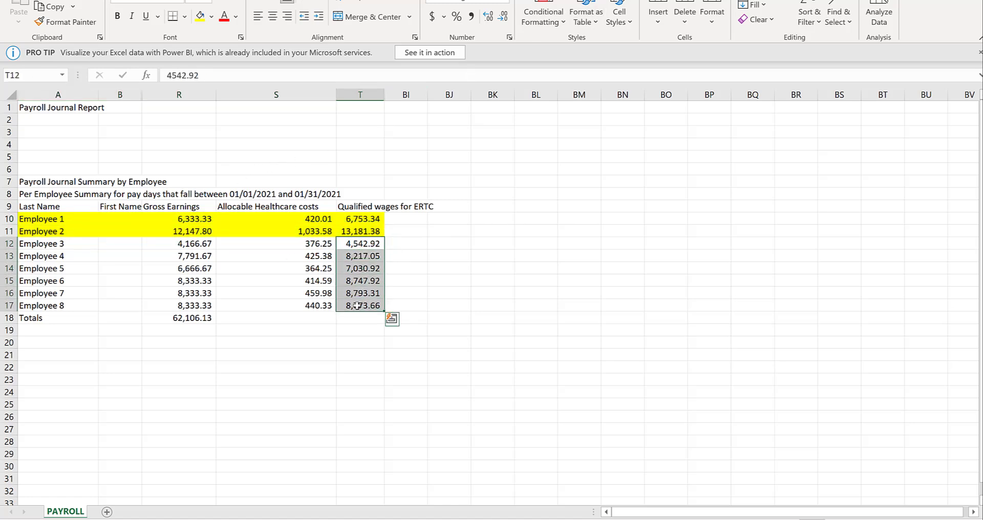
key(ctrl+c)
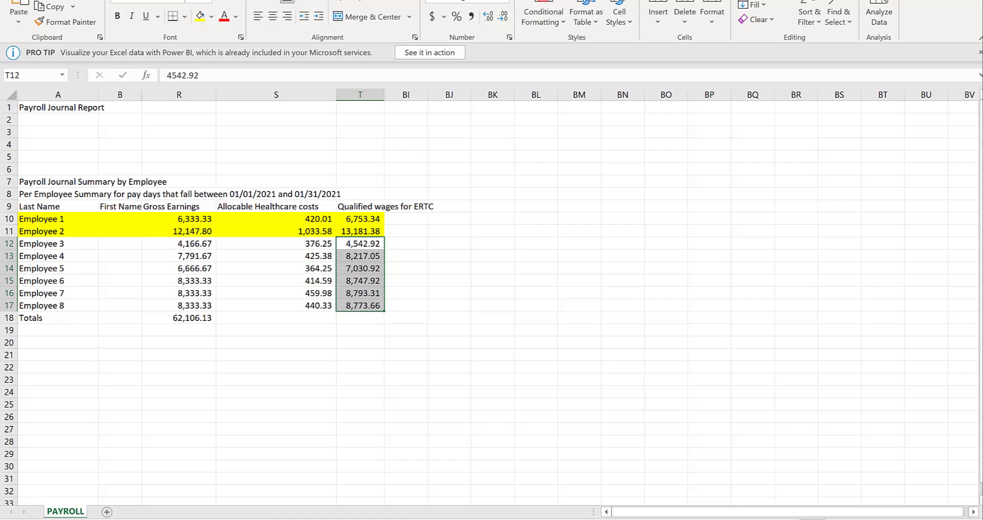
key(alt+Tab)
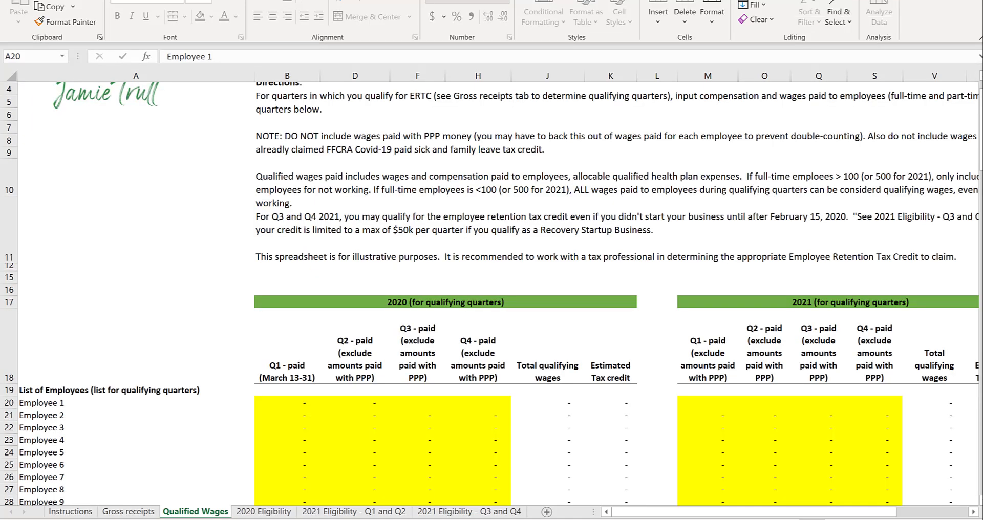
click(695, 403)
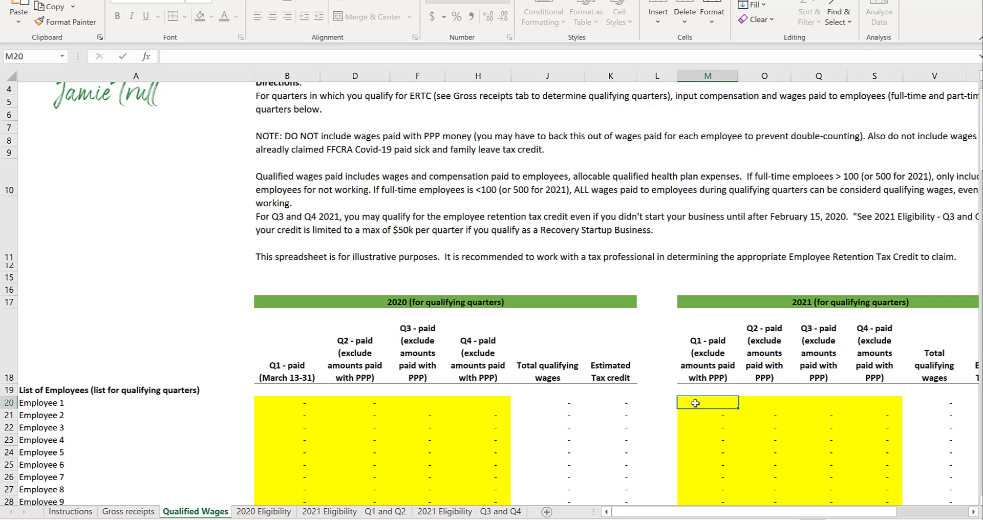
key(ctrl+v)
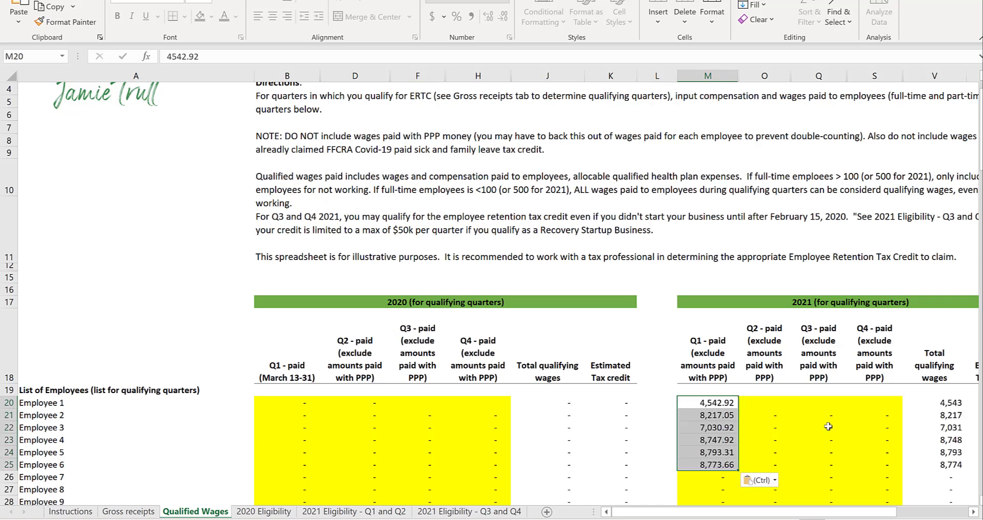
Look across the 2021 quarter columns to the total qualifying wages, estimated tax credit and 2020 summary.
click(828, 427)
click(777, 415)
key(Right)
key(Right)
key(Right)
key(Right)
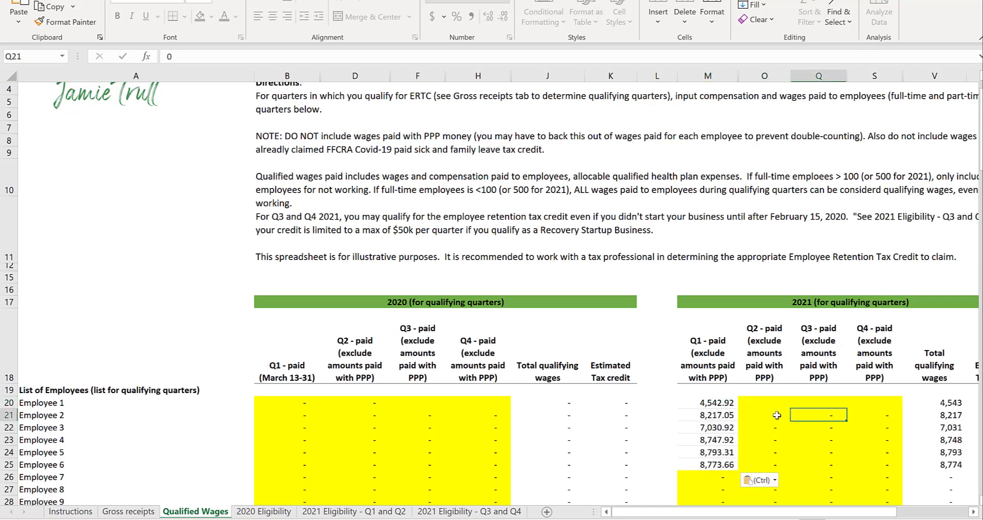
key(Right)
key(Right)
key(Right)
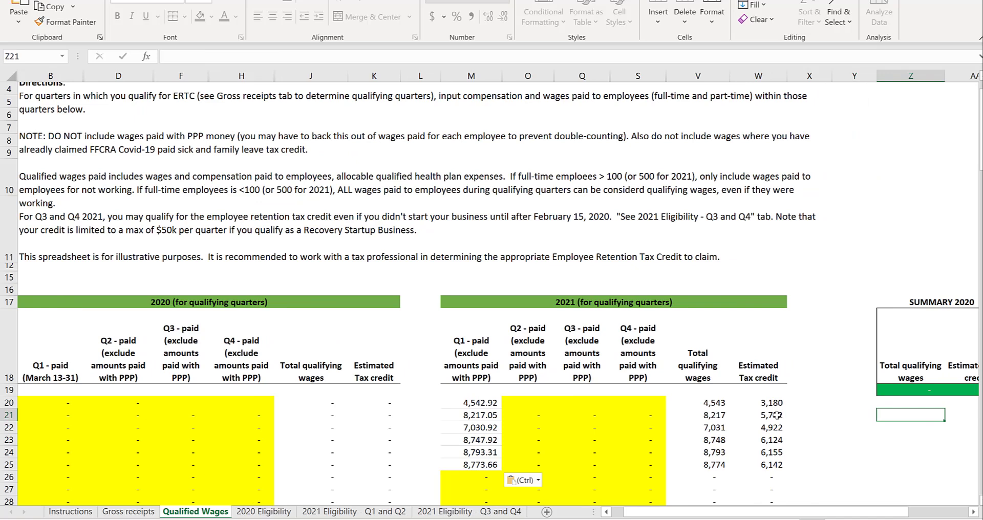
Check the 2021 total qualifying wages row by row against the pasted Q1 amounts.
click(704, 404)
key(Down)
key(Down)
key(Down)
key(Down)
key(Down)
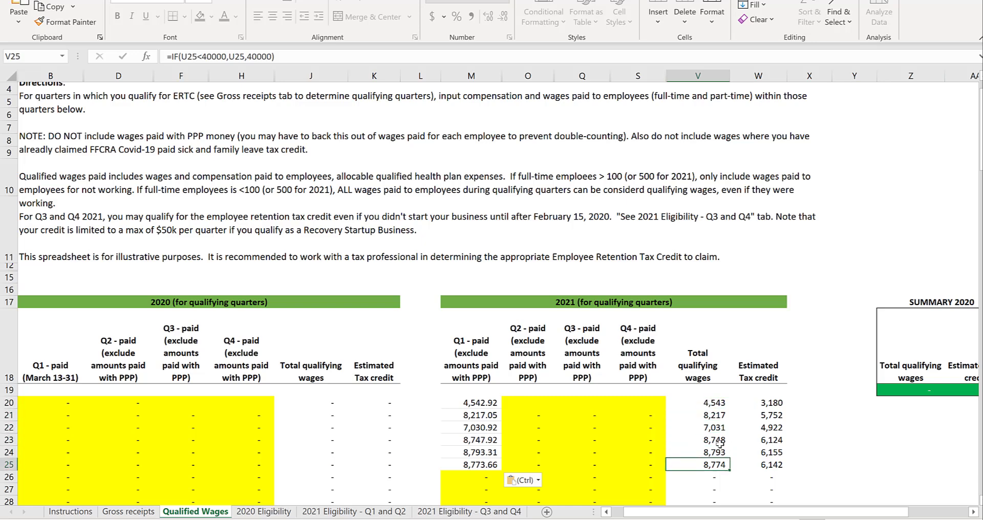
drag(704, 402, 694, 465)
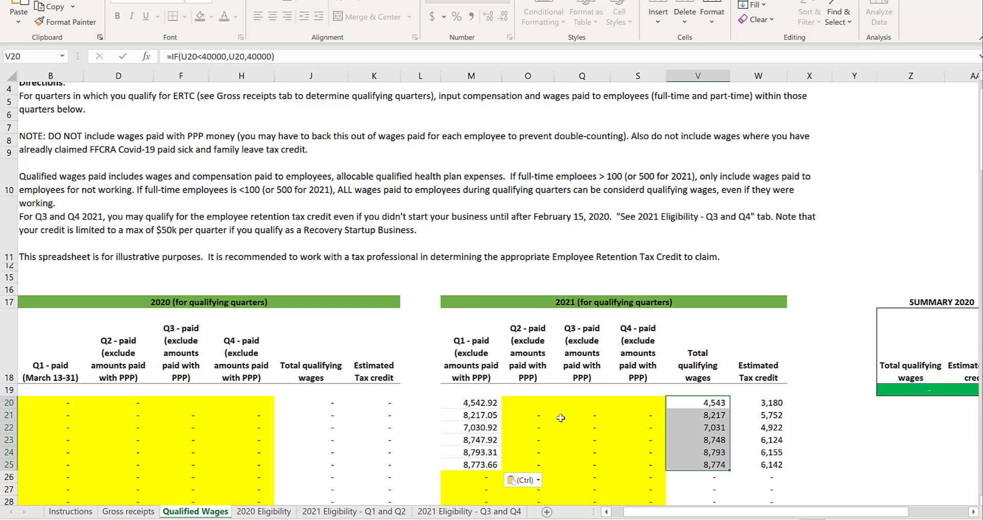
click(540, 405)
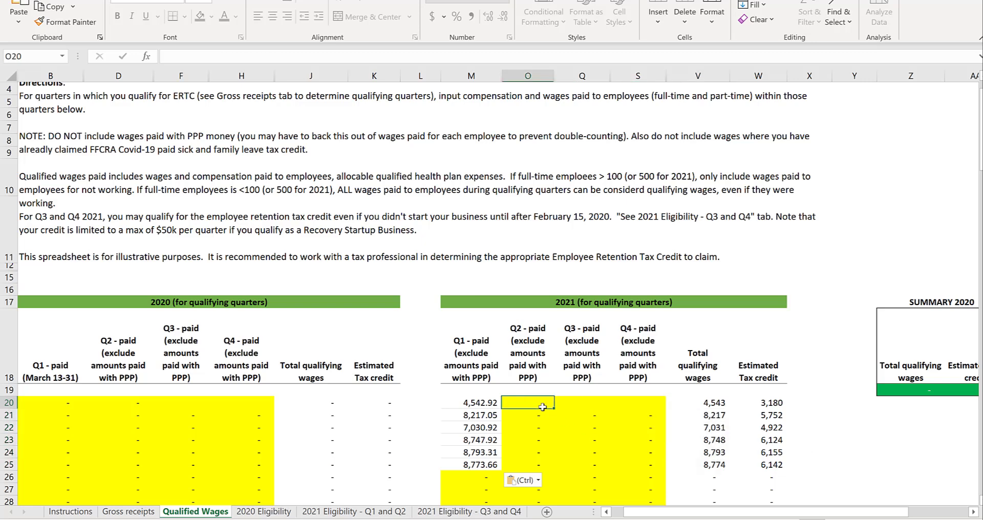
click(476, 404)
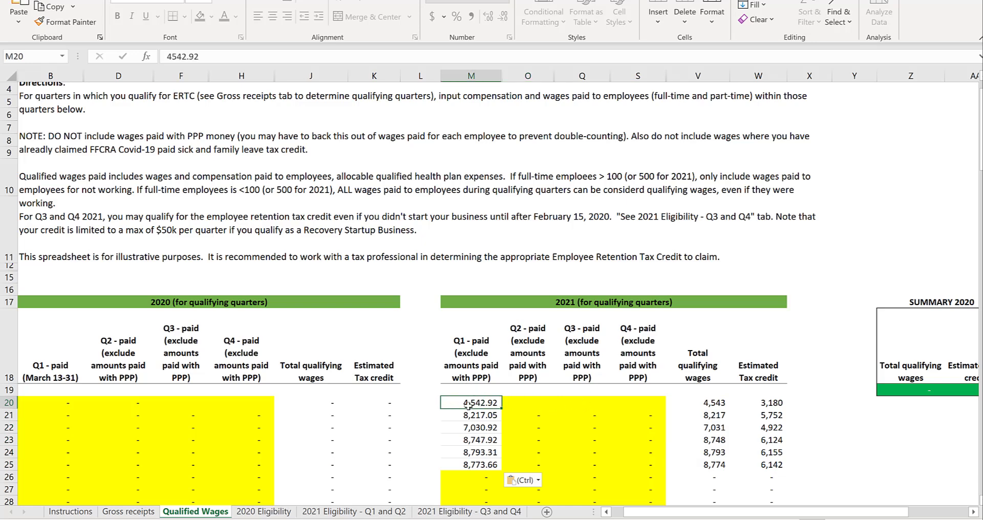
drag(461, 403, 463, 465)
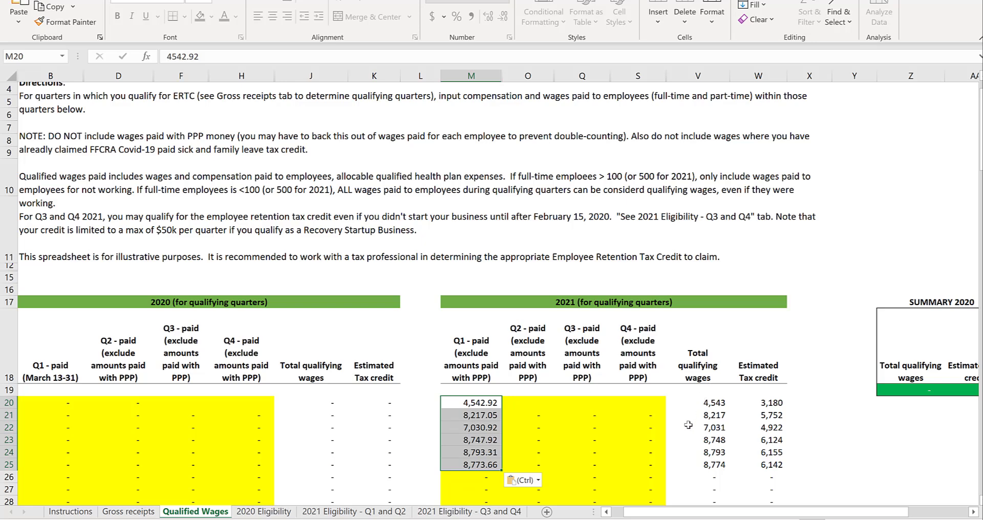
Test Q1 2021 wages of 16400 in cell M21, check that row's total qualifying wages and tax credit, and undo the entry.
click(477, 422)
click(477, 416)
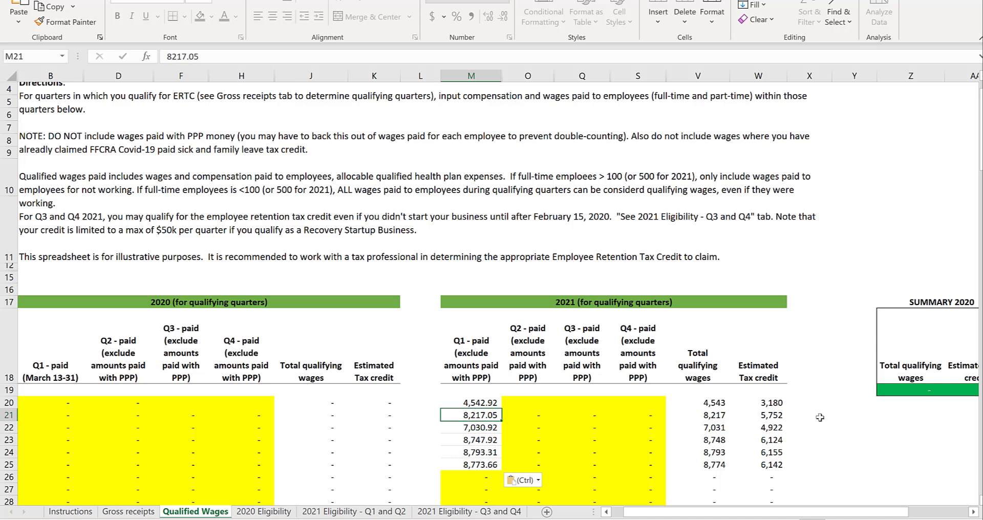
text(16400)
key(Return)
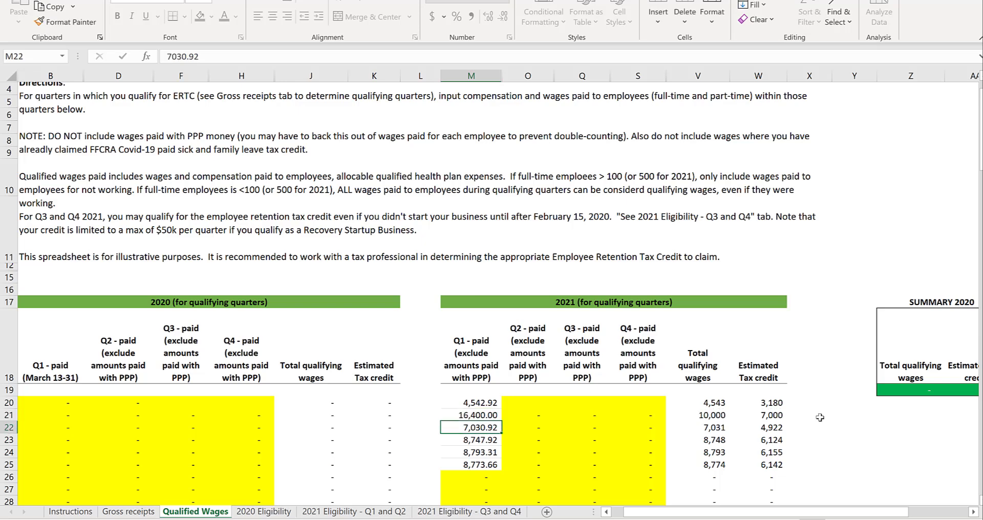
click(703, 416)
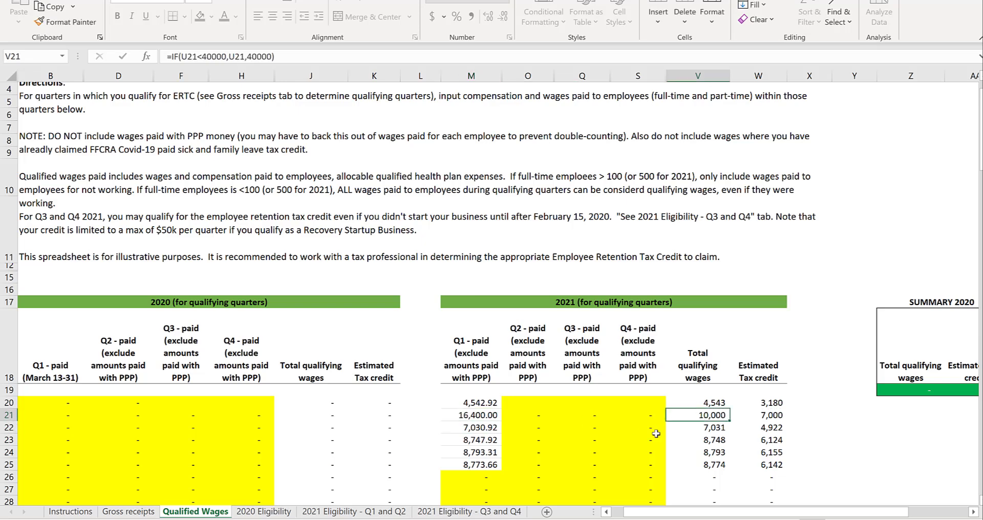
click(761, 417)
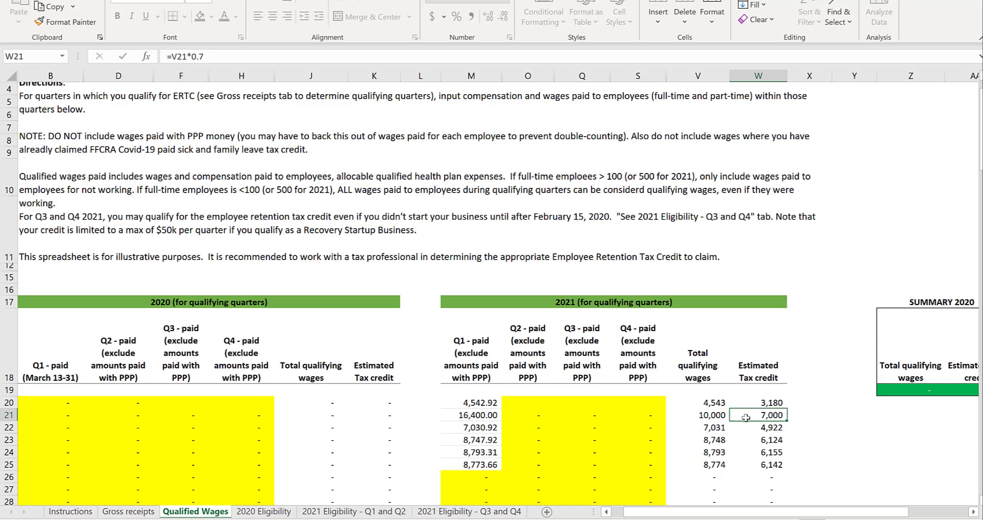
key(ctrl+z)
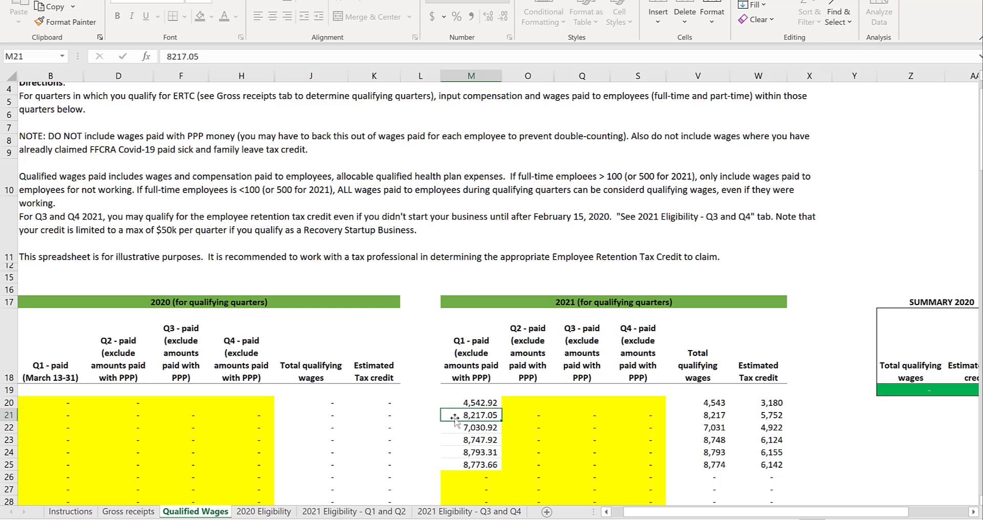
Compare the pasted 2021 Q1 wages with the estimated tax credits of the same six rows.
drag(456, 403, 457, 465)
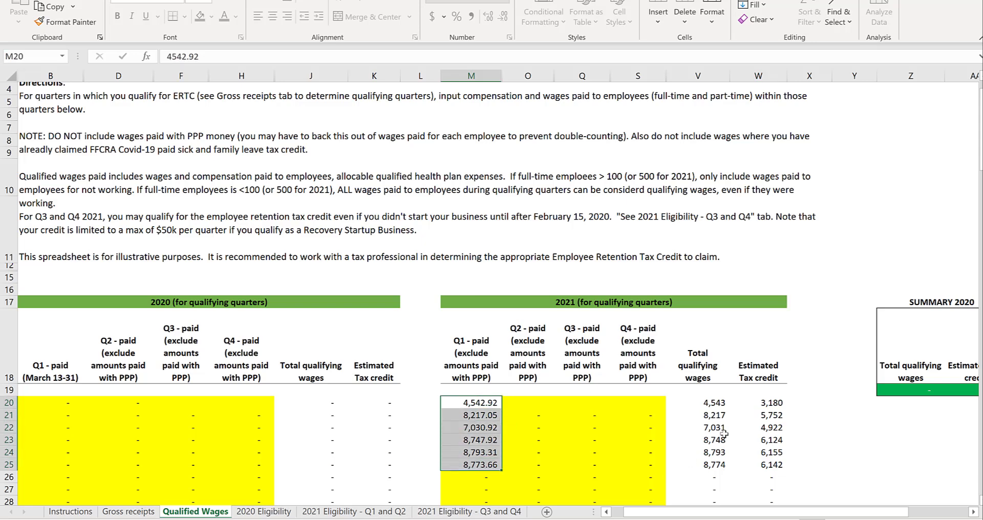
click(813, 418)
drag(757, 403, 760, 464)
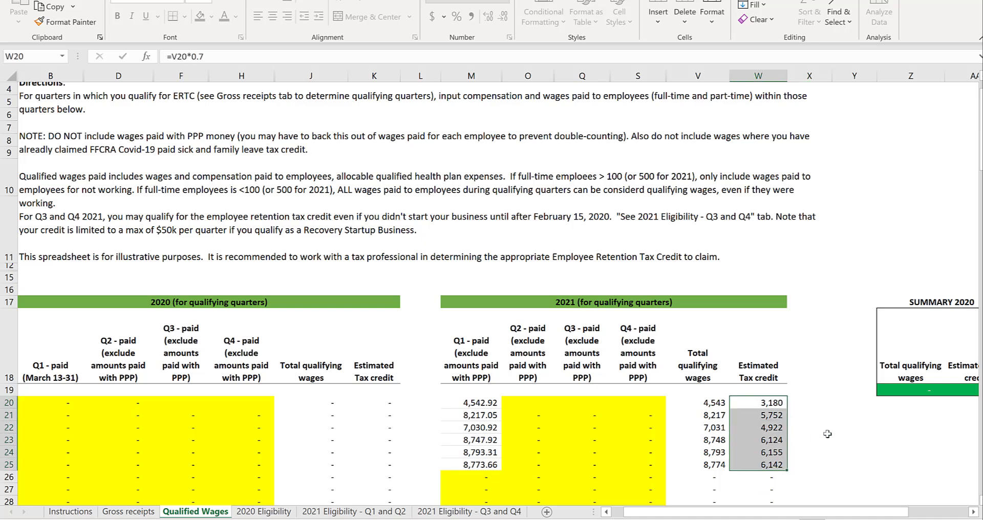
click(826, 431)
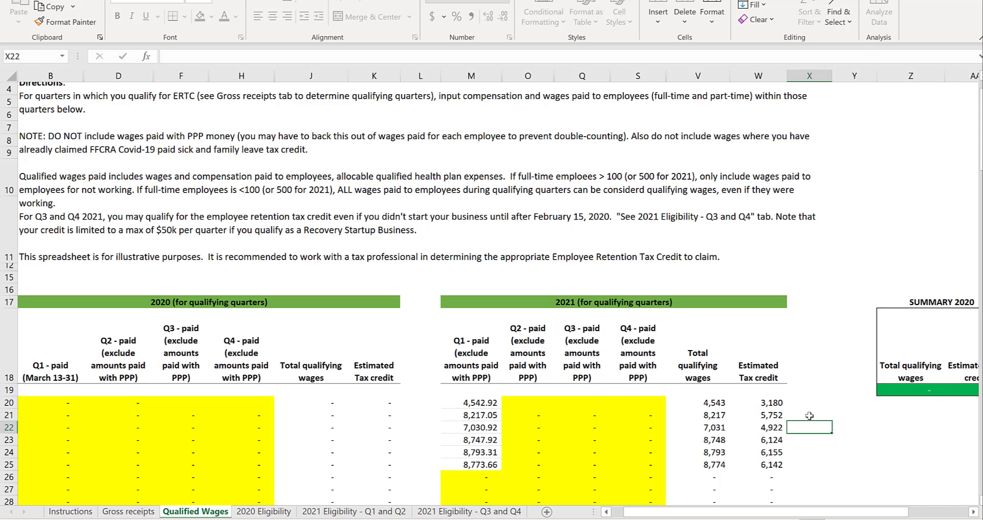
Check the total of the 2021 estimated tax credits in cell W170 beneath the employee rows.
drag(768, 403, 799, 455)
click(799, 455)
scroll(800, 456, down, 11)
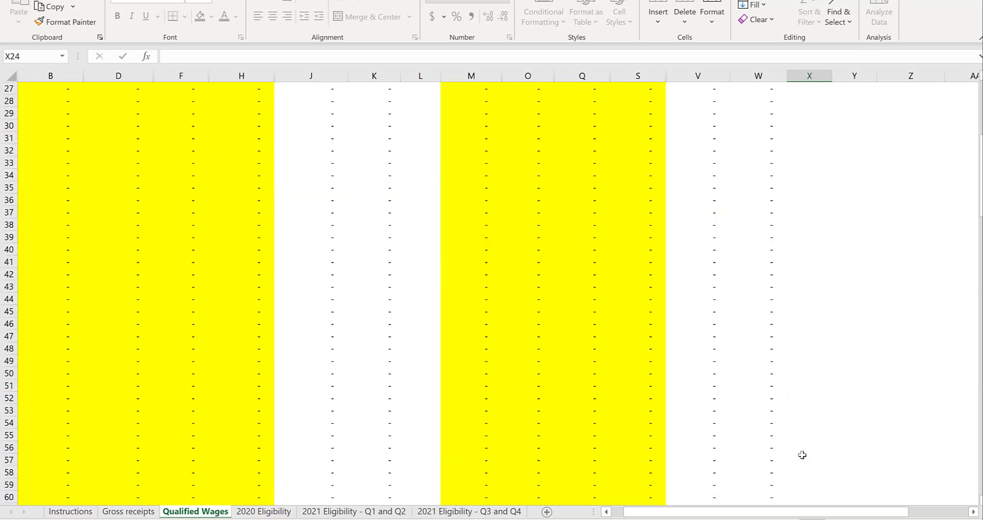
scroll(802, 455, down, 20)
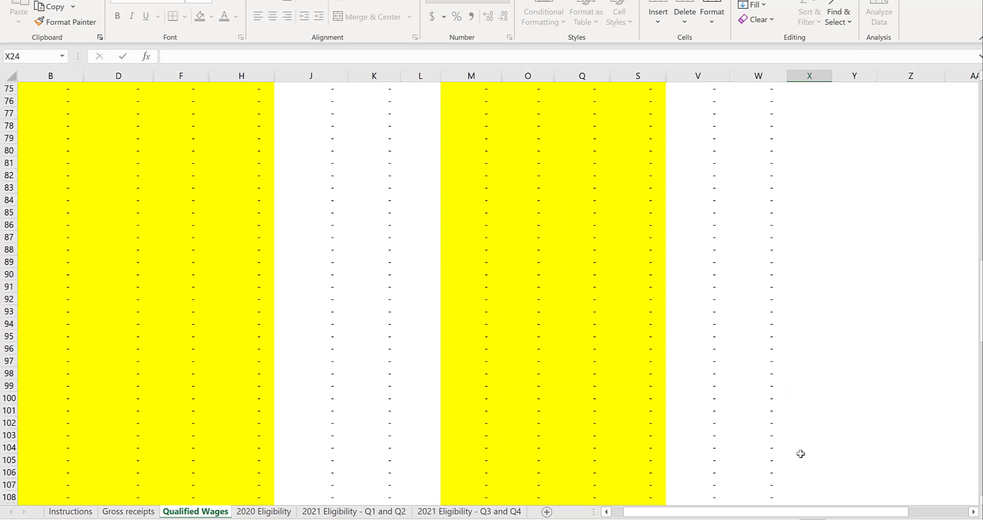
scroll(801, 454, down, 10)
scroll(801, 454, up, 1)
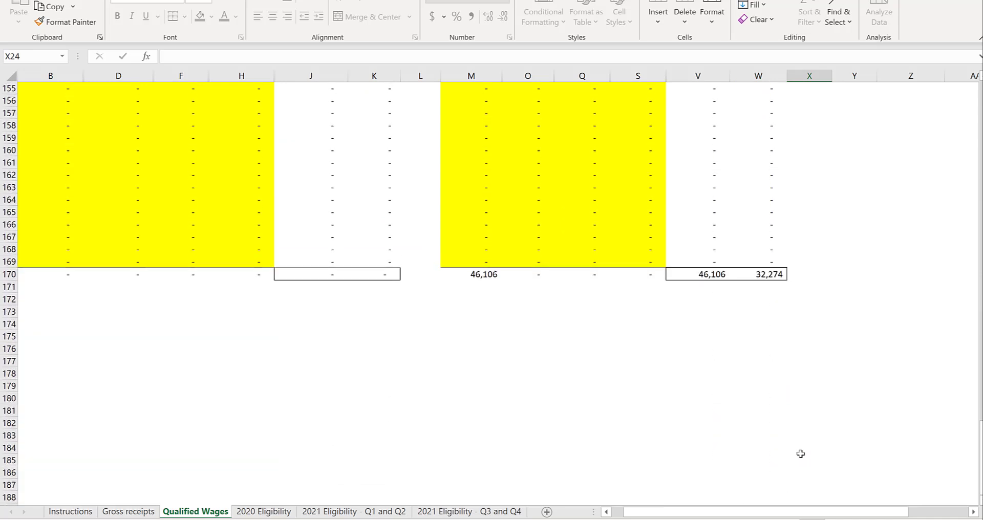
click(772, 301)
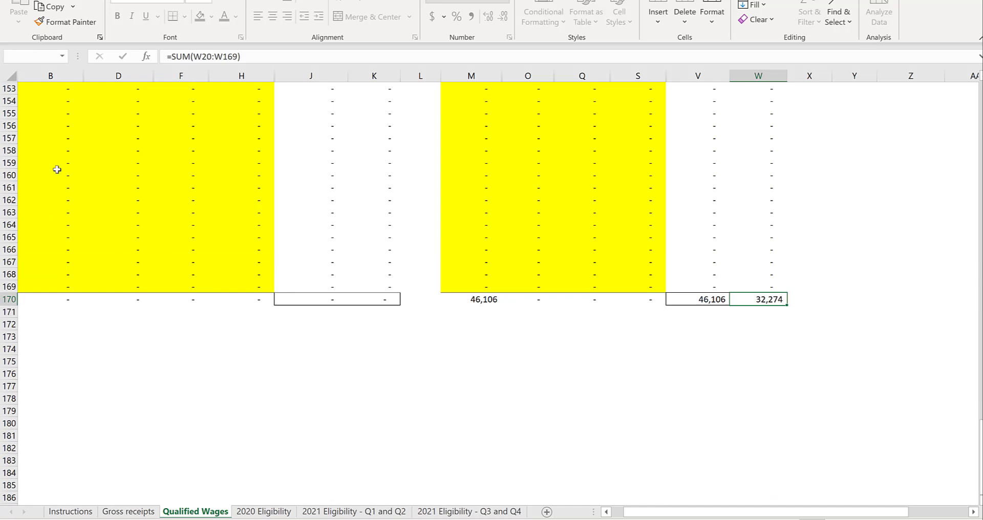
Inspect the 2021 summary's estimated tax credit in cell AD19 and its link to the column total.
scroll(808, 344, up, 7)
scroll(808, 345, up, 20)
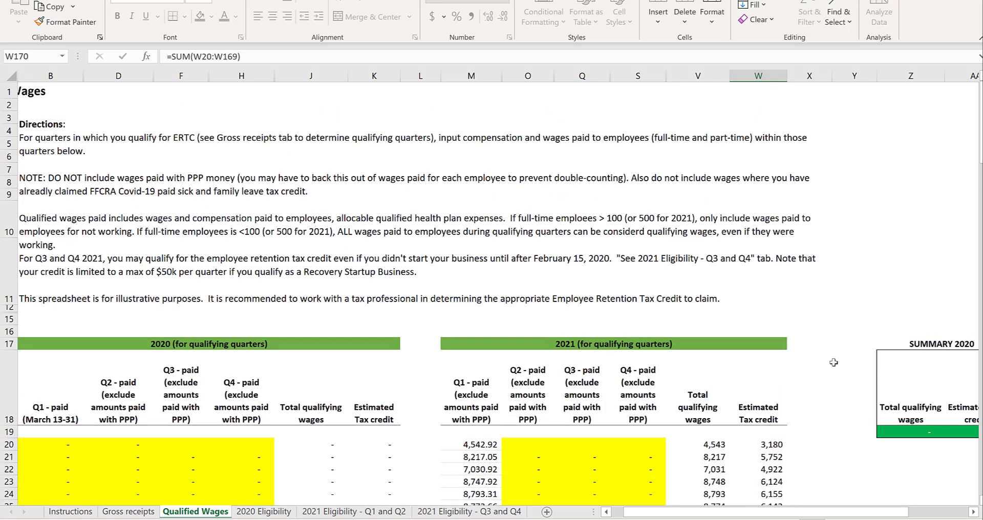
drag(819, 512, 881, 511)
click(959, 434)
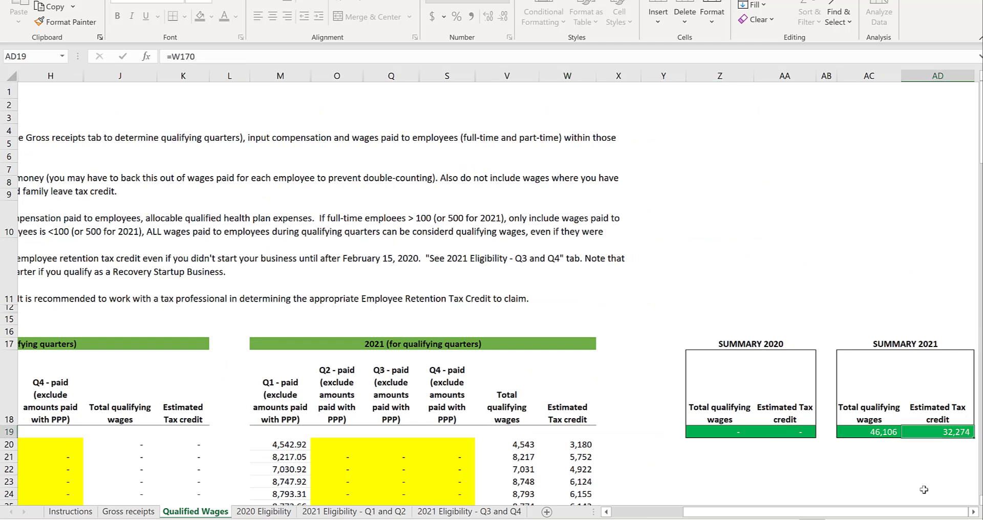
click(920, 462)
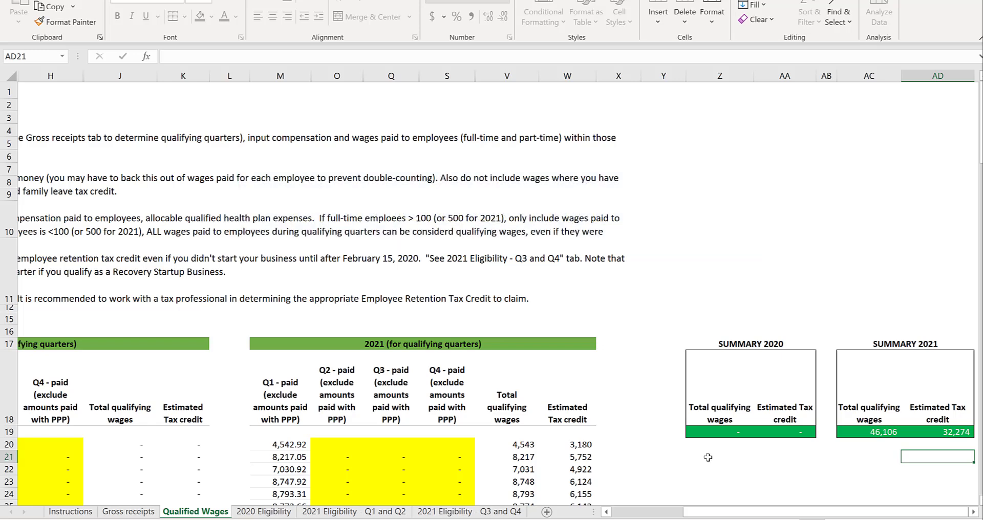
Look over the 2020 summary of total qualifying wages and estimated tax credit beside the 2021 figures.
click(708, 457)
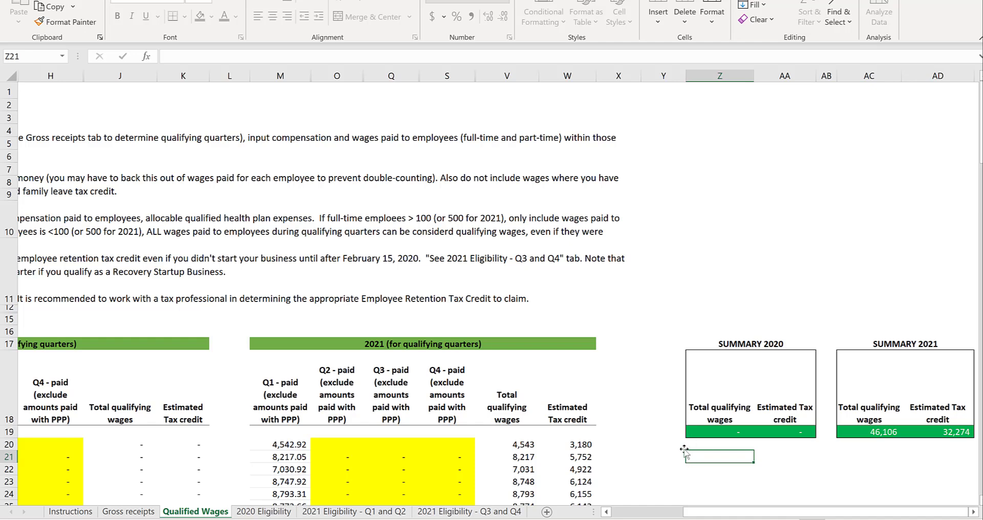
click(769, 455)
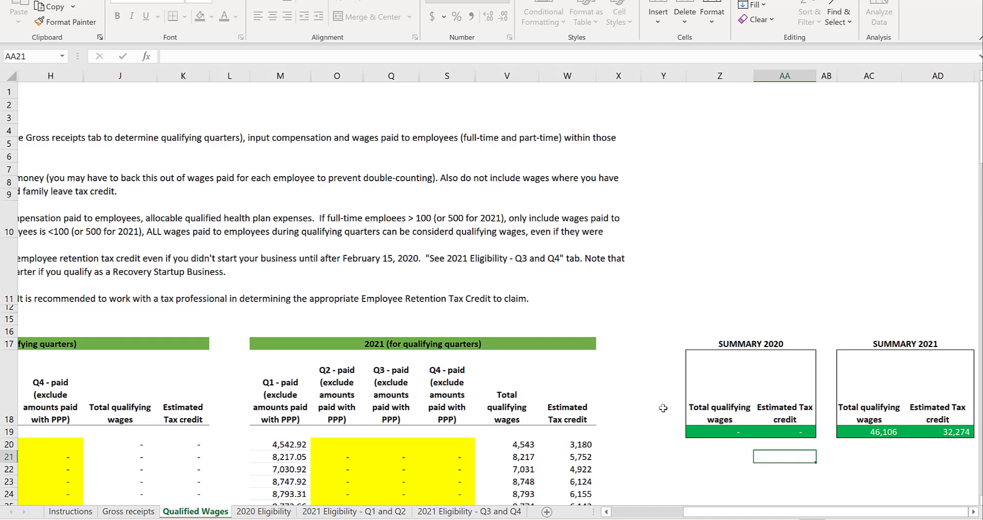
scroll(661, 407, down, 1)
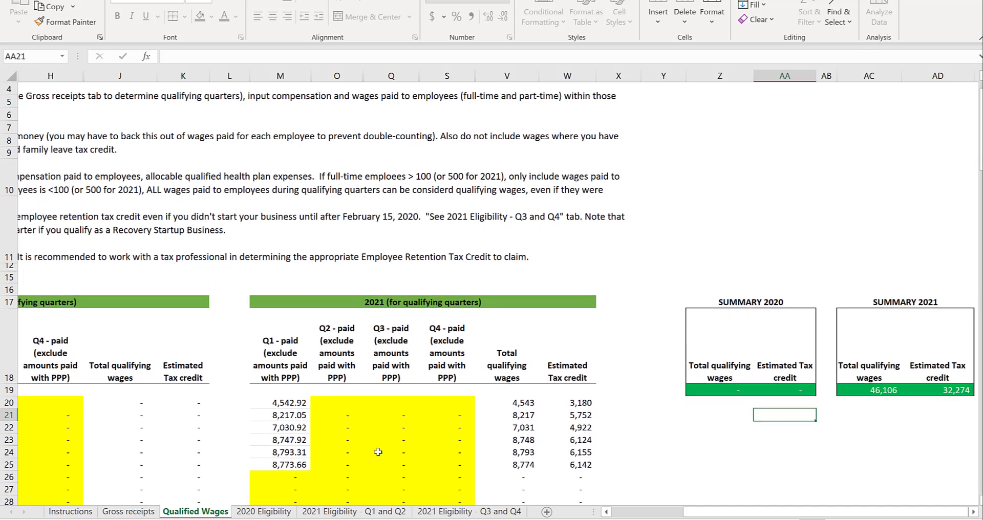